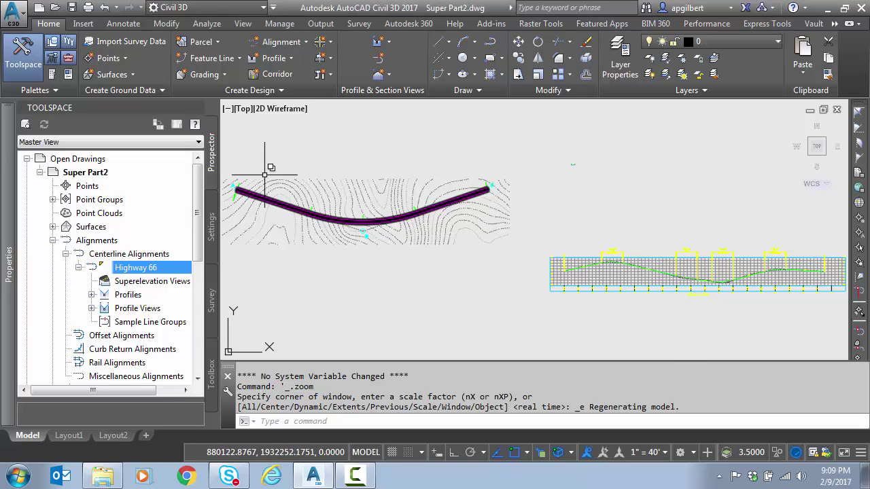
# Open the Highway 66 alignment's design criteria properties and select its design speed entry at station 0+00.
pyautogui.scroll(3, 359, 254)
pyautogui.moveTo(359, 255); pyautogui.dragTo(358, 189, button='middle')
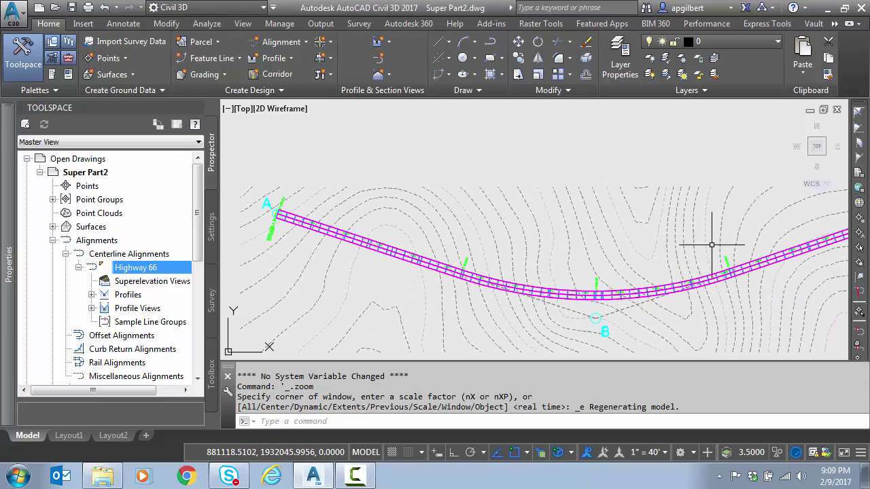
pyautogui.moveTo(754, 312); pyautogui.dragTo(693, 297, button='middle')
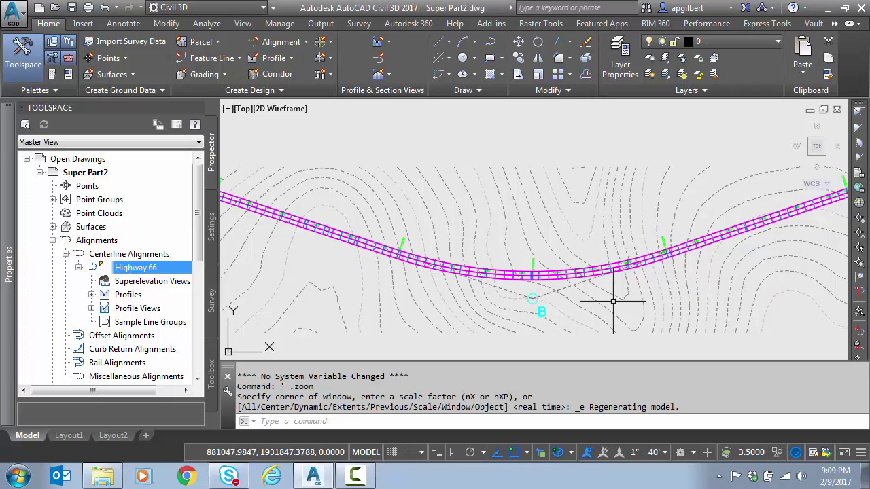
pyautogui.click(535, 275)
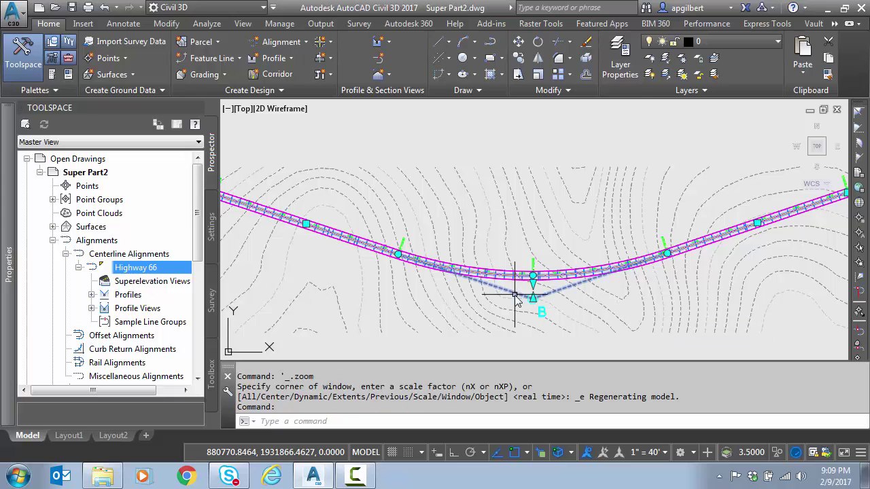
pyautogui.click(256, 81)
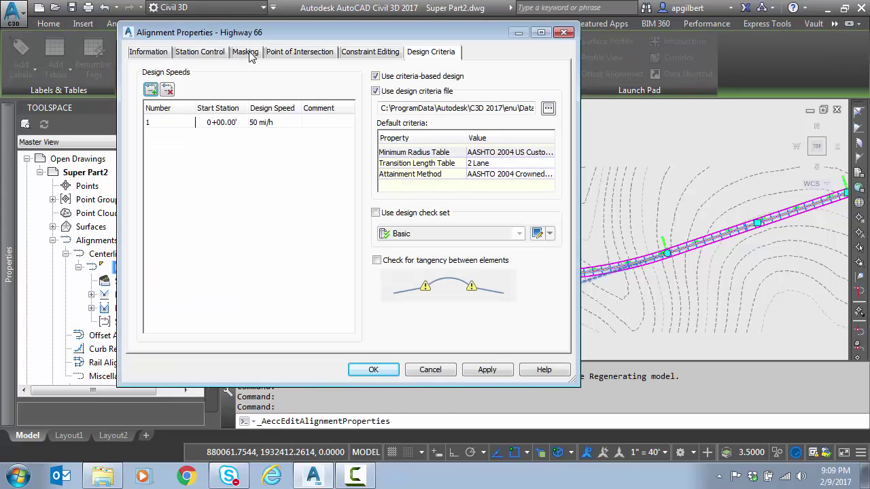
pyautogui.click(175, 123)
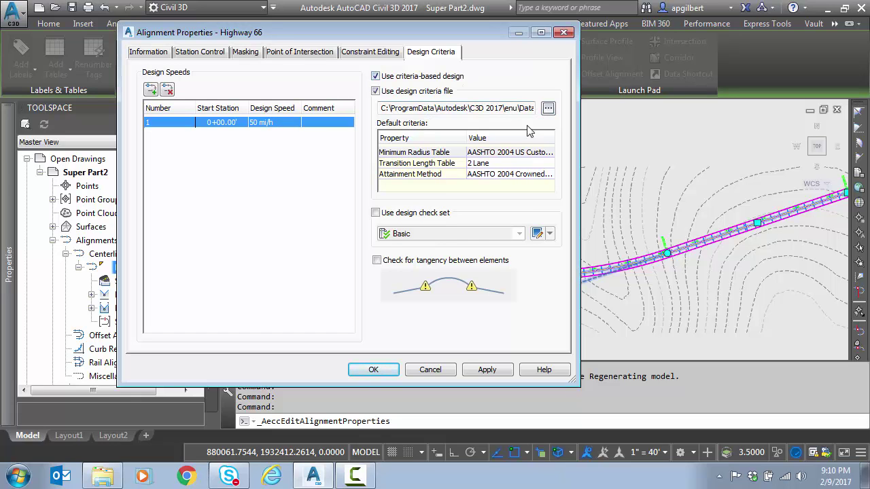
# Browse the Imperial design criteria files for the alignment and select the AASHTO2004 XML file.
pyautogui.click(548, 108)
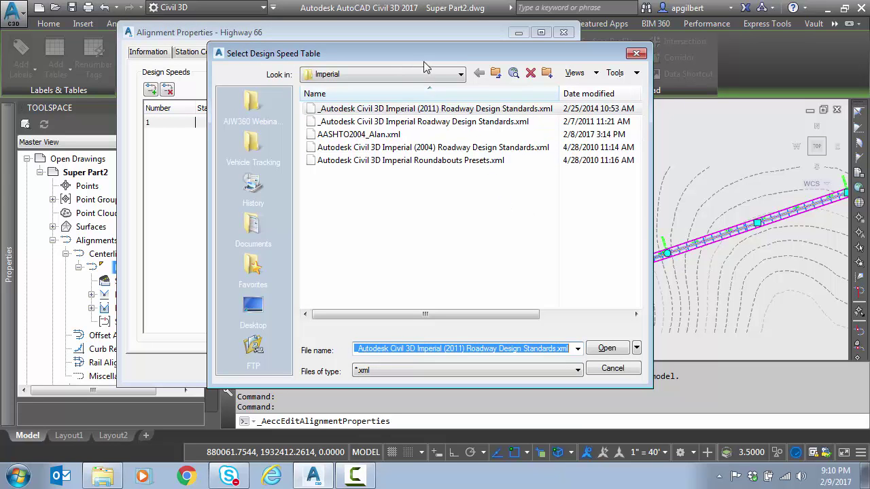
pyautogui.click(385, 122)
pyautogui.click(381, 109)
pyautogui.click(446, 148)
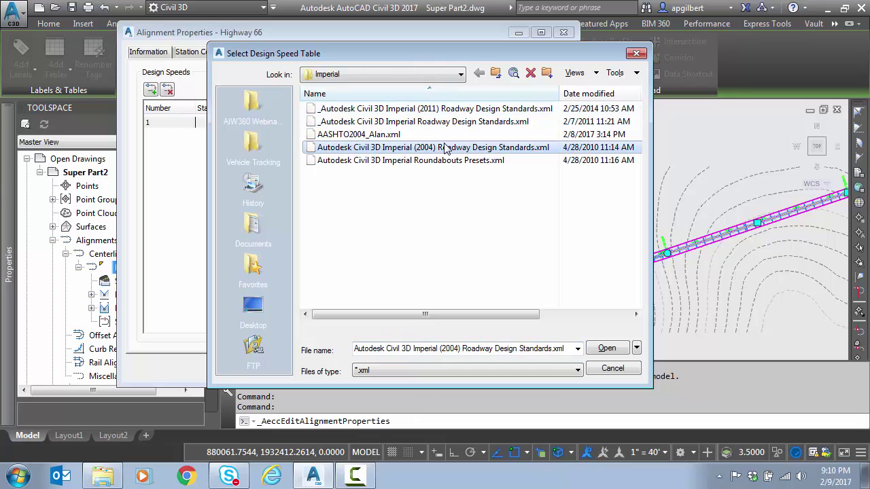
pyautogui.click(398, 135)
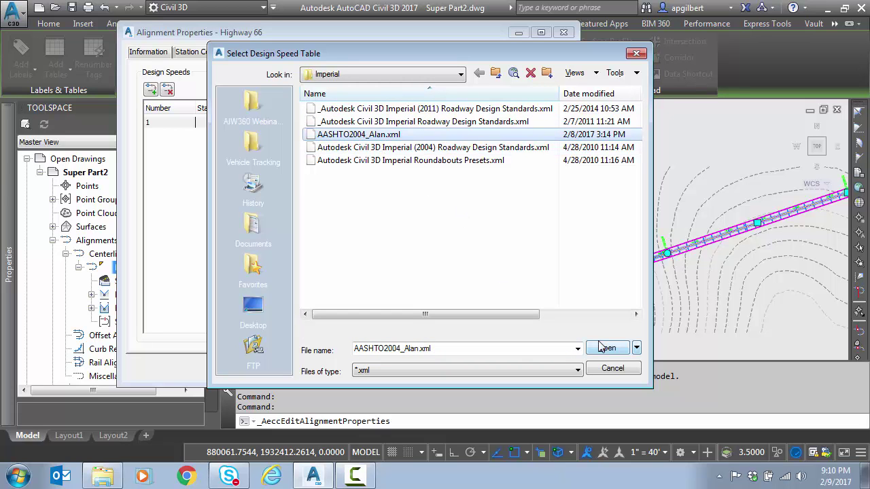
# View the AASHTO2004 criteria file's XML contents in Notepad, then close Notepad.
pyautogui.rightClick(398, 136)
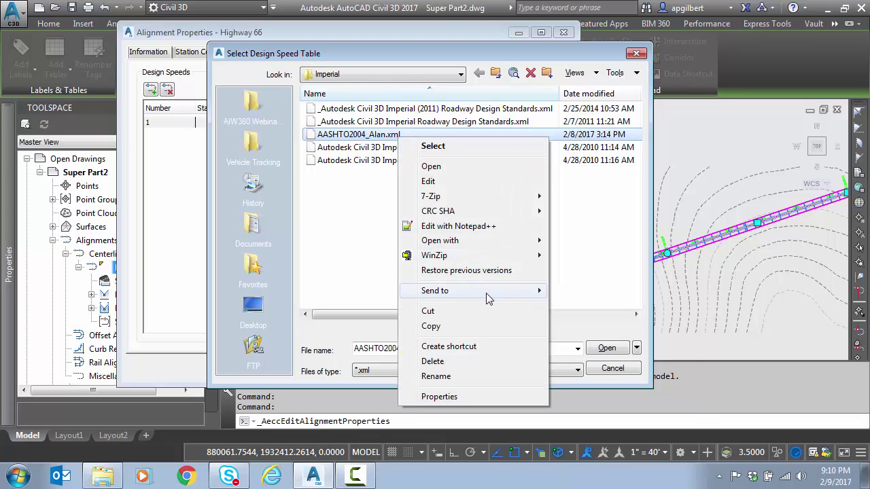
pyautogui.moveTo(486, 293)
pyautogui.click(577, 395)
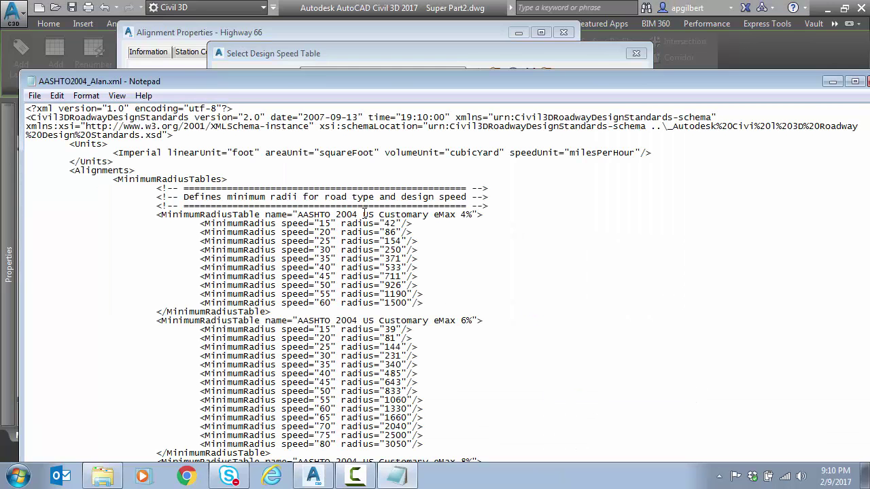
pyautogui.doubleClick(34, 82)
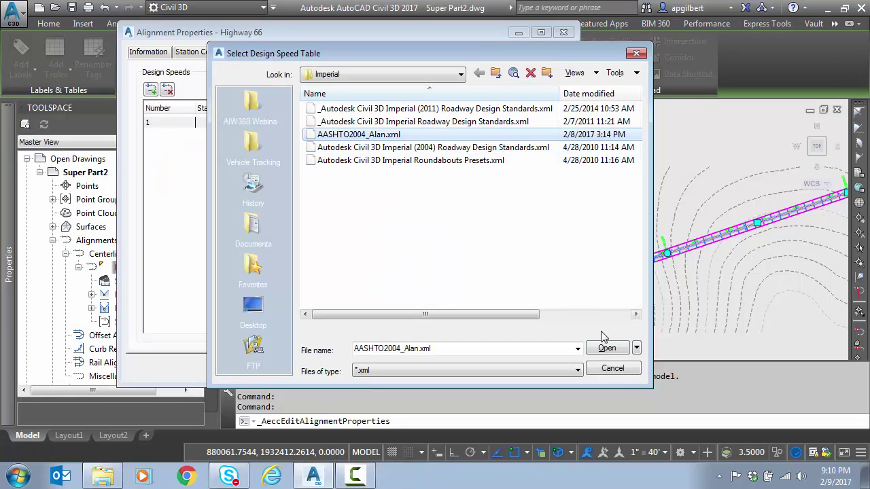
# Load the AASHTO2004 criteria file and apply AASHTO 2004 US Customary eMax 6% as the alignment's minimum radius table.
pyautogui.click(610, 352)
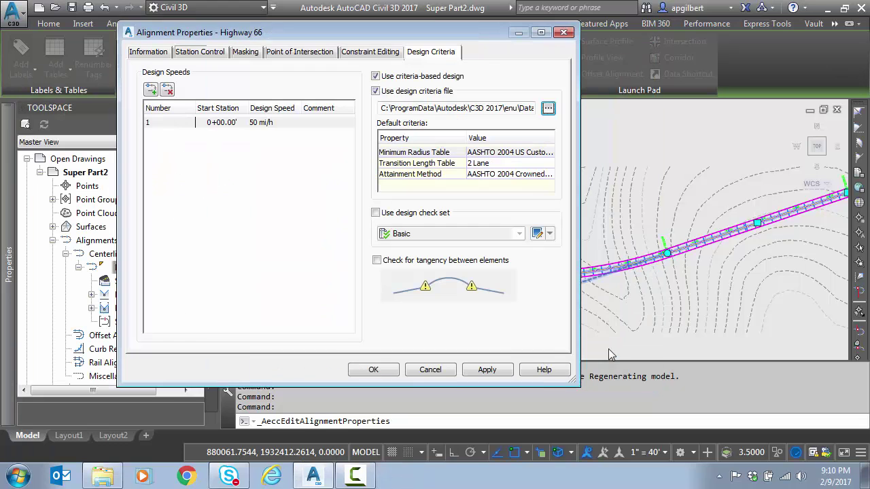
pyautogui.click(514, 155)
pyautogui.click(518, 156)
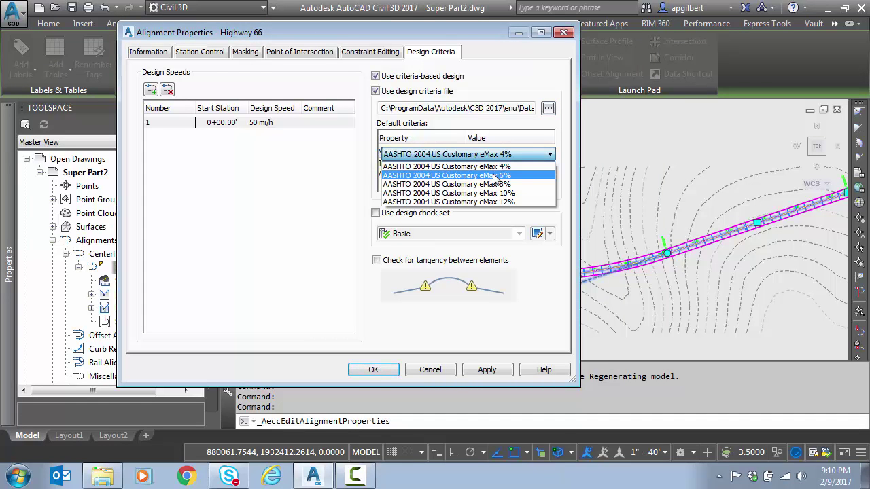
pyautogui.click(495, 176)
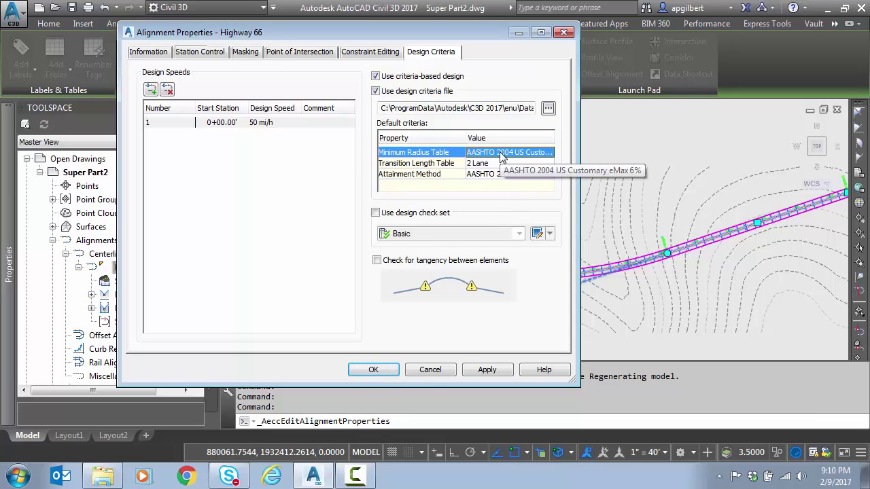
pyautogui.click(373, 369)
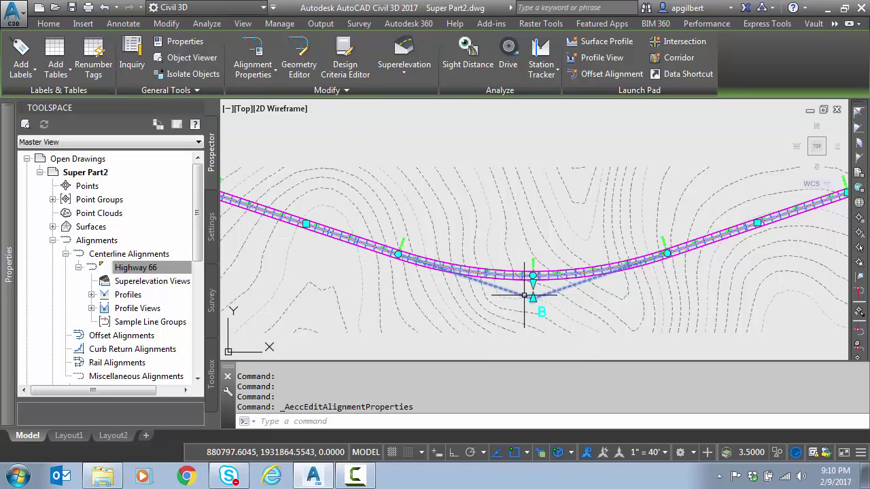
# Open the Design Criteria Editor and check which design criteria files are available, without loading another one.
pyautogui.click(348, 73)
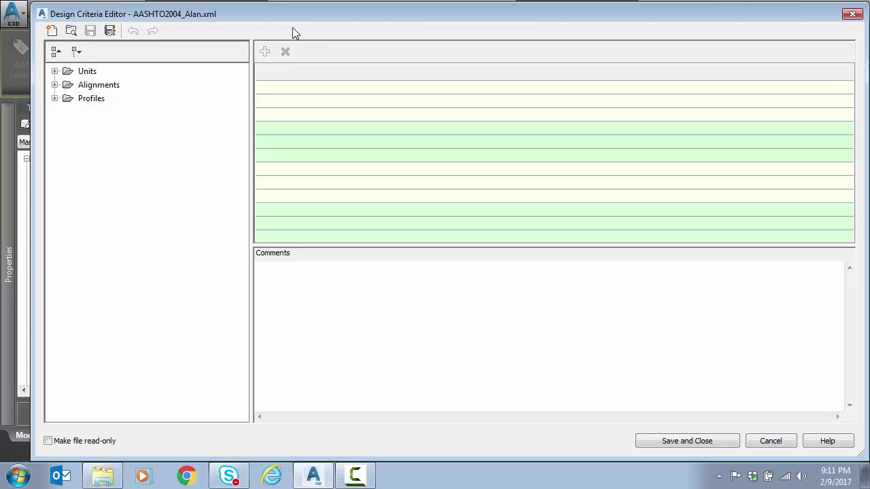
pyautogui.click(71, 30)
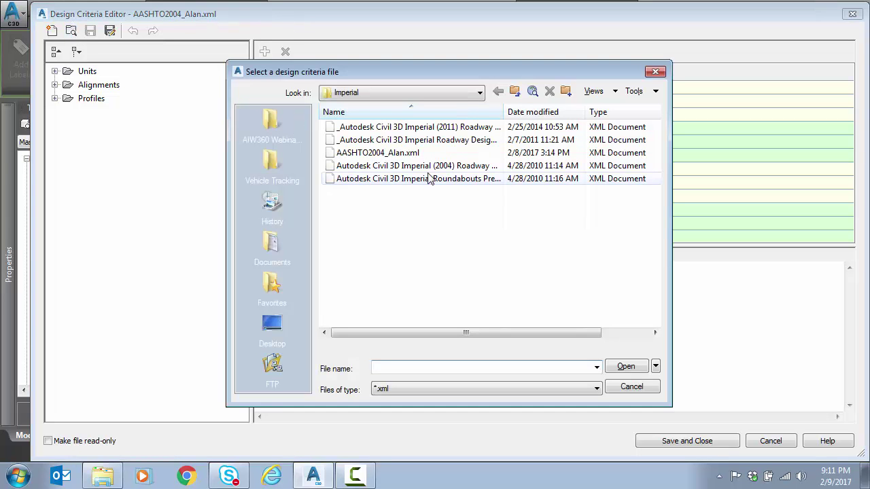
pyautogui.click(631, 386)
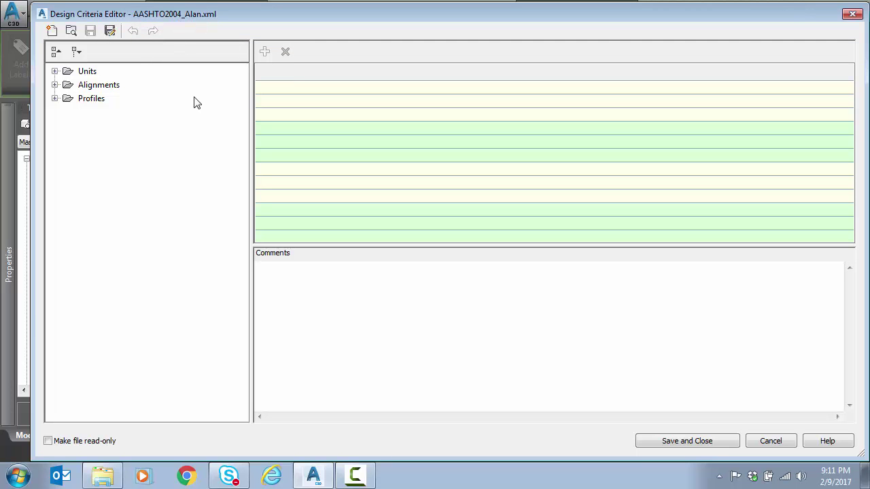
# Examine the criteria file's units and the eMax 6% minimum radii for speeds 50 and 60, then close the editor without saving.
pyautogui.click(55, 72)
pyautogui.click(93, 88)
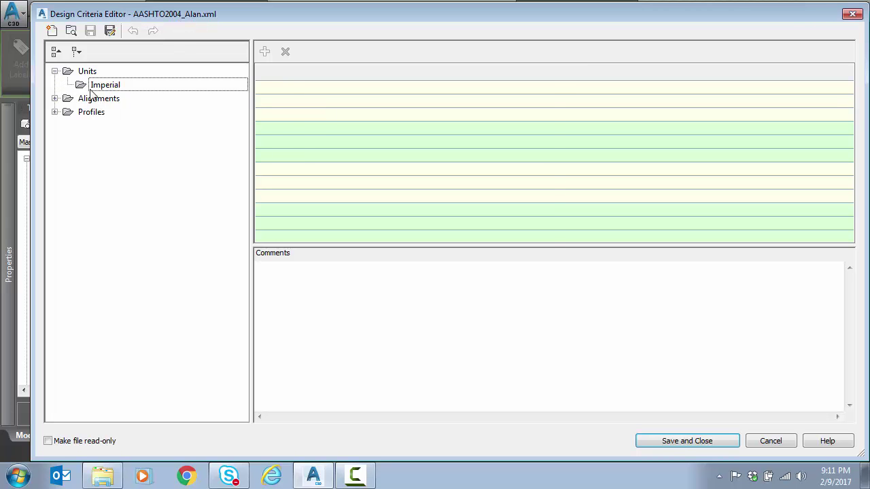
pyautogui.click(55, 71)
pyautogui.click(55, 85)
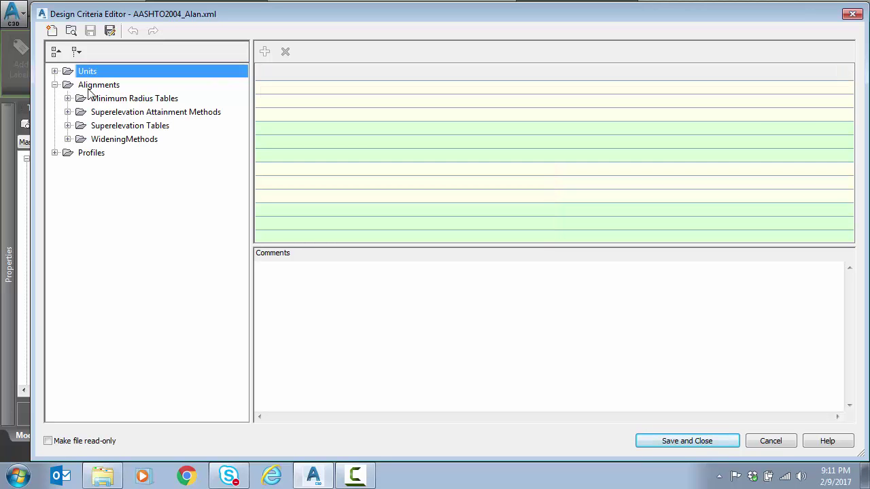
pyautogui.click(68, 99)
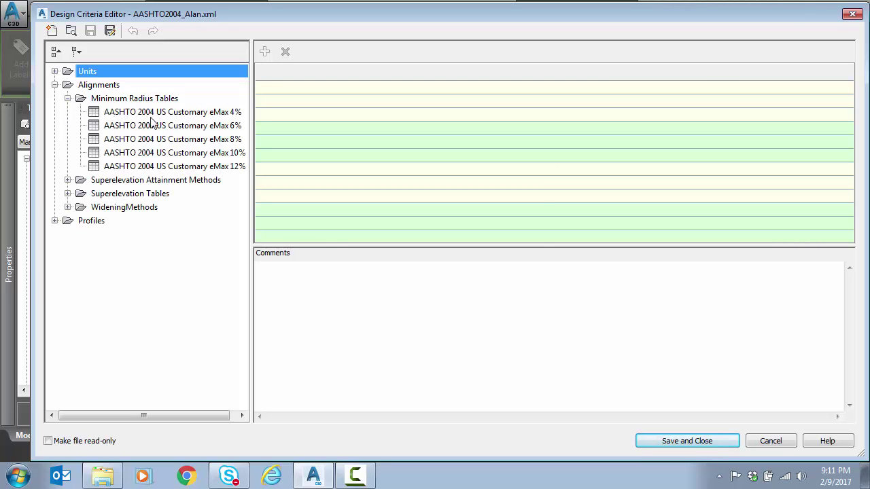
pyautogui.click(130, 127)
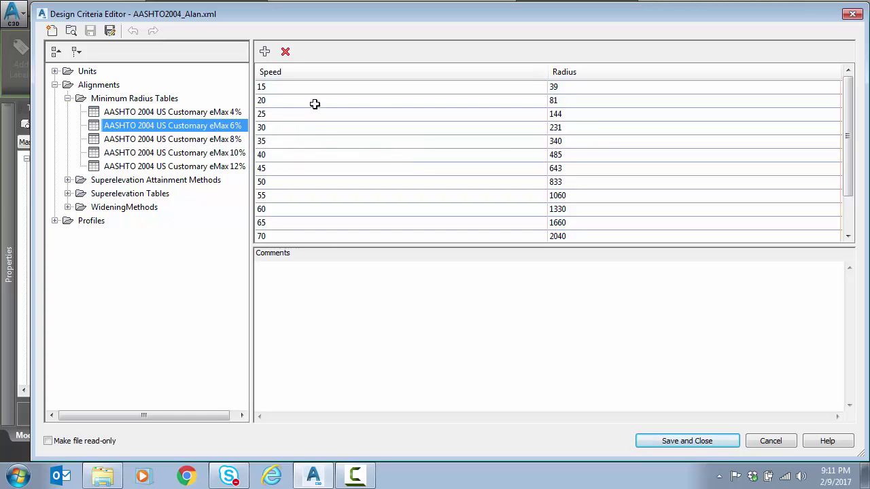
pyautogui.click(295, 183)
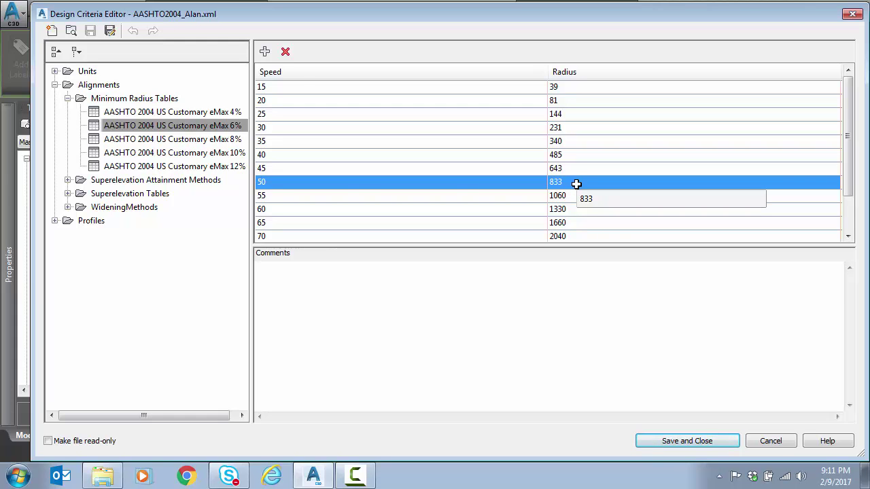
pyautogui.click(283, 212)
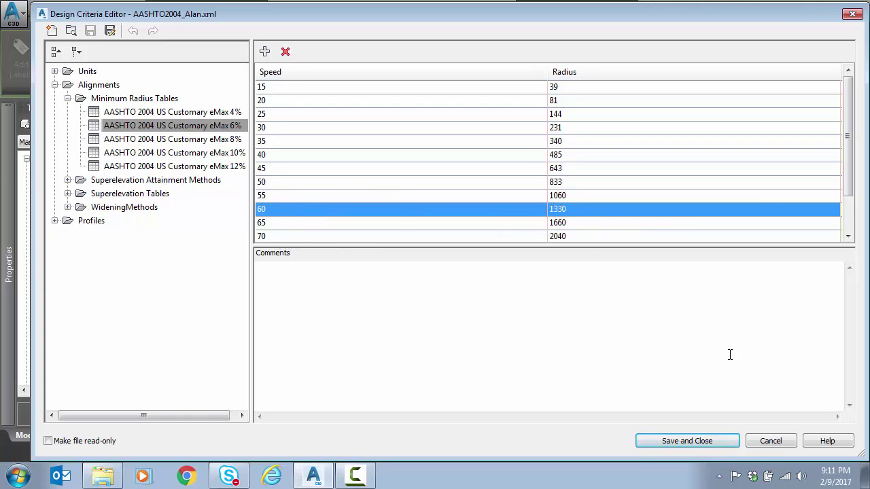
pyautogui.click(770, 442)
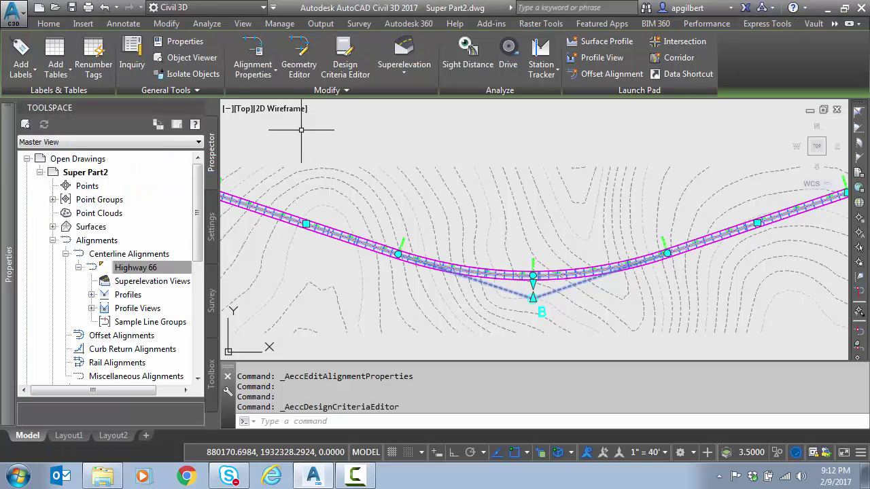
# Set the Highway 66 alignment's design speed at station 0+00 to 60 mi/h and deselect the alignment.
pyautogui.click(250, 56)
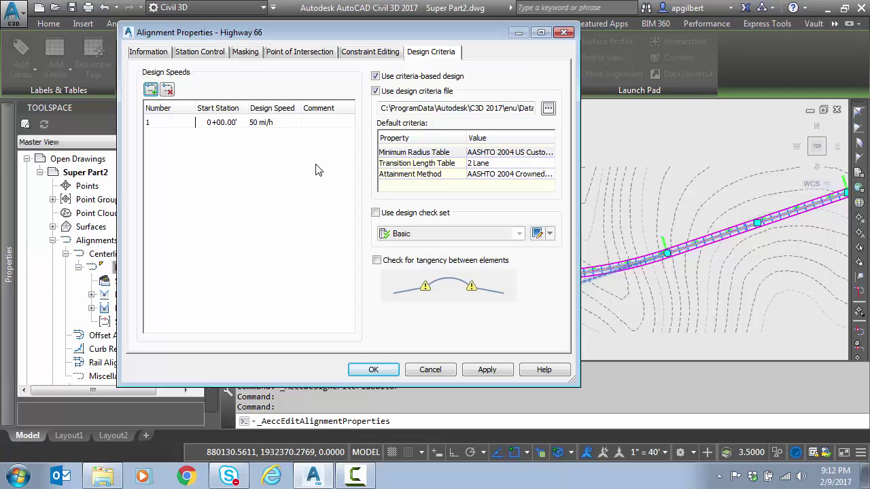
pyautogui.doubleClick(266, 122)
pyautogui.write('60')
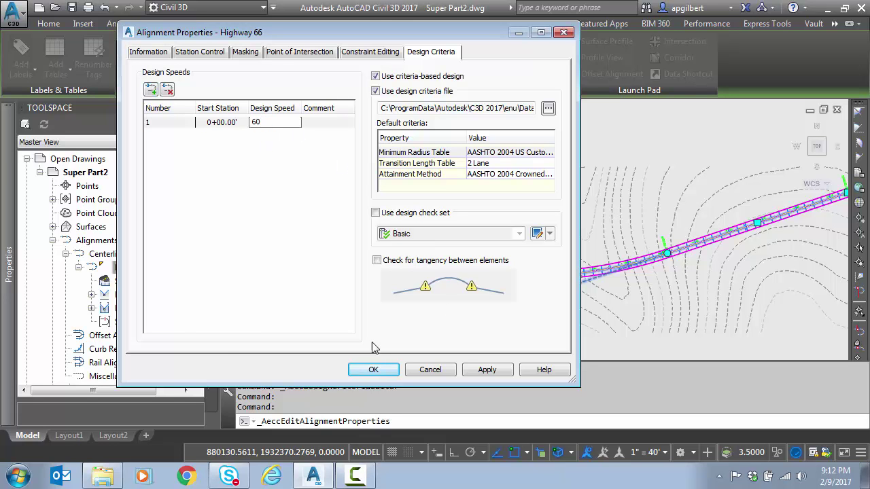
pyautogui.click(373, 369)
pyautogui.press('Escape')
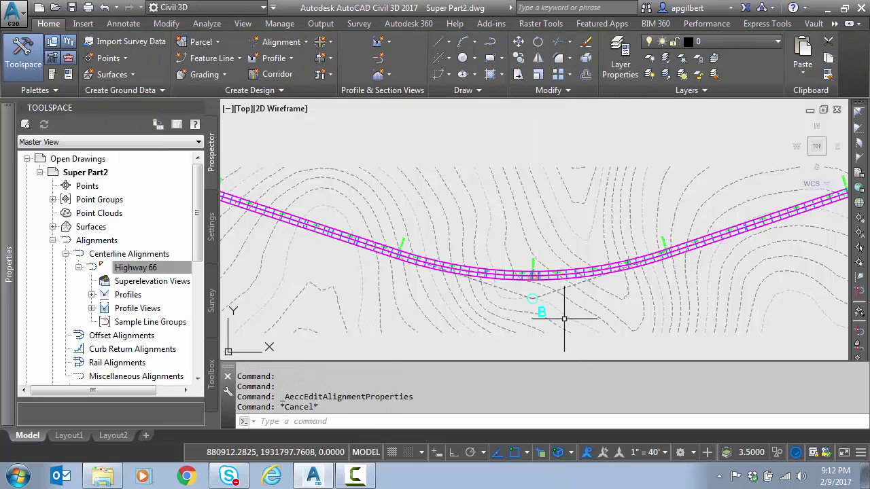
# Inspect the criteria warning symbol on the alignment's curve near point B, comparing the current and minimum radius.
pyautogui.scroll(5, 565, 319)
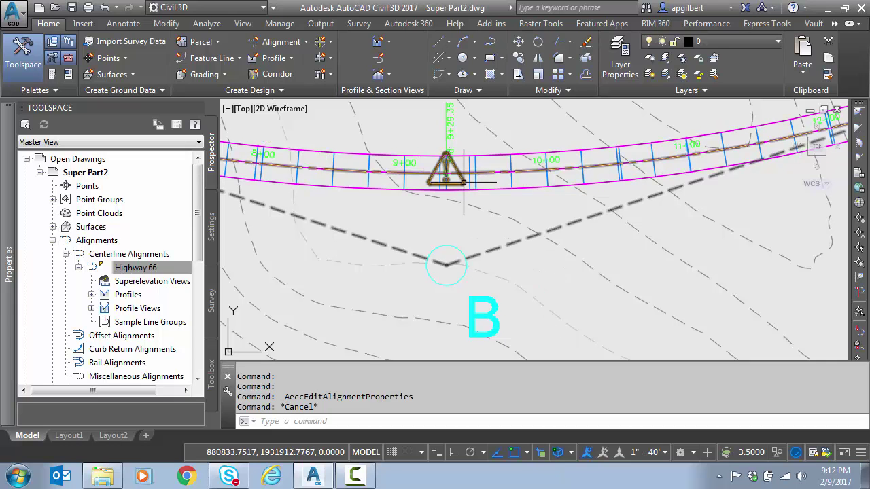
pyautogui.moveTo(463, 181)
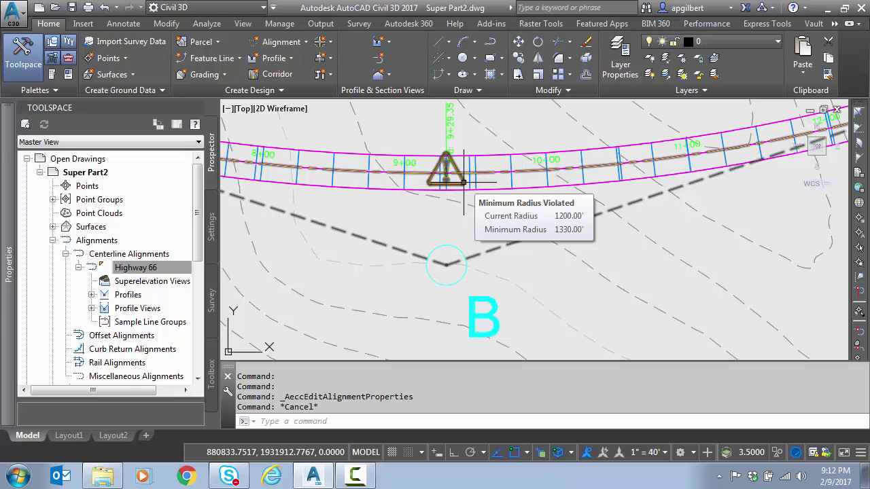
pyautogui.scroll(-5, 464, 180)
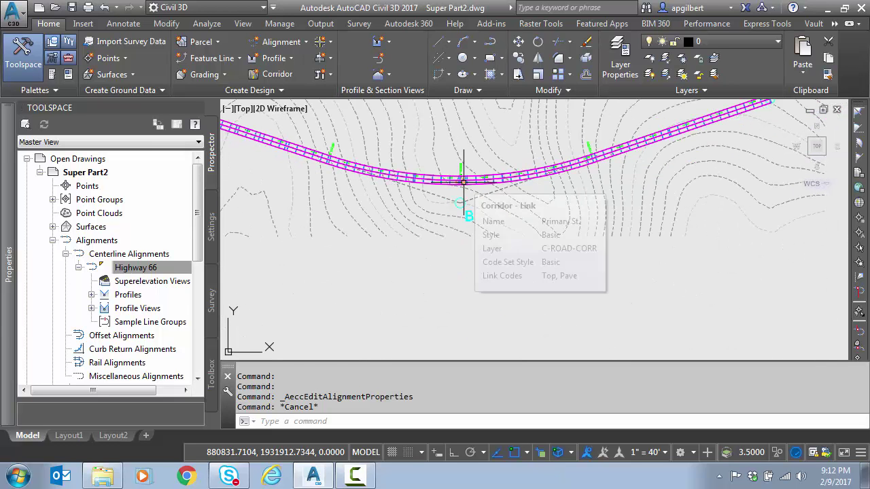
# Set the Highway 66 alignment's design speed at station 0+00 to 50 mi/h.
pyautogui.scroll(2, 463, 180)
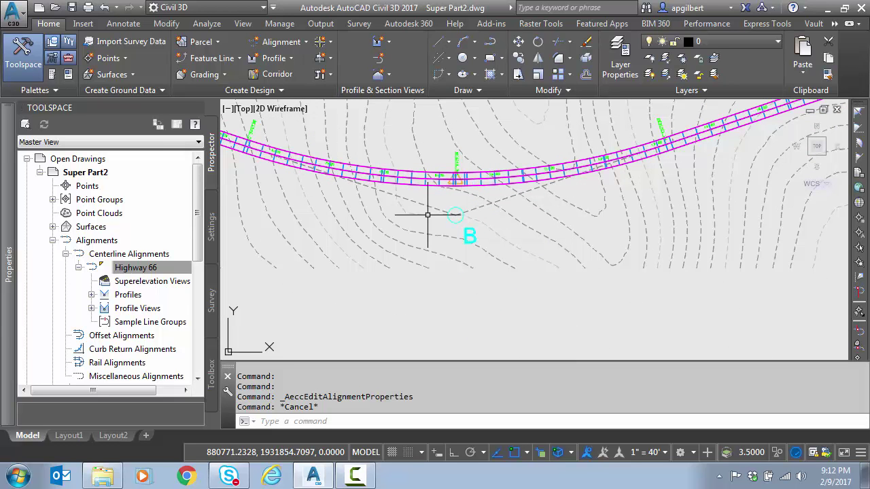
pyautogui.click(452, 179)
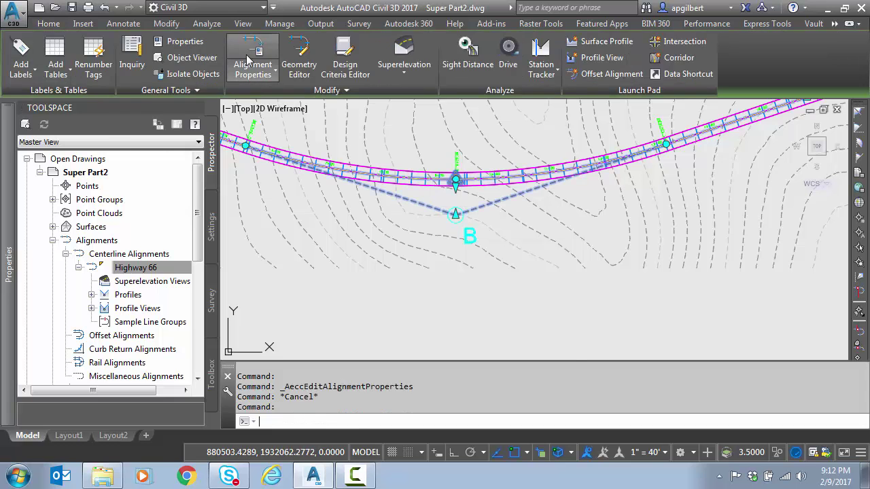
pyautogui.click(249, 60)
pyautogui.doubleClick(282, 123)
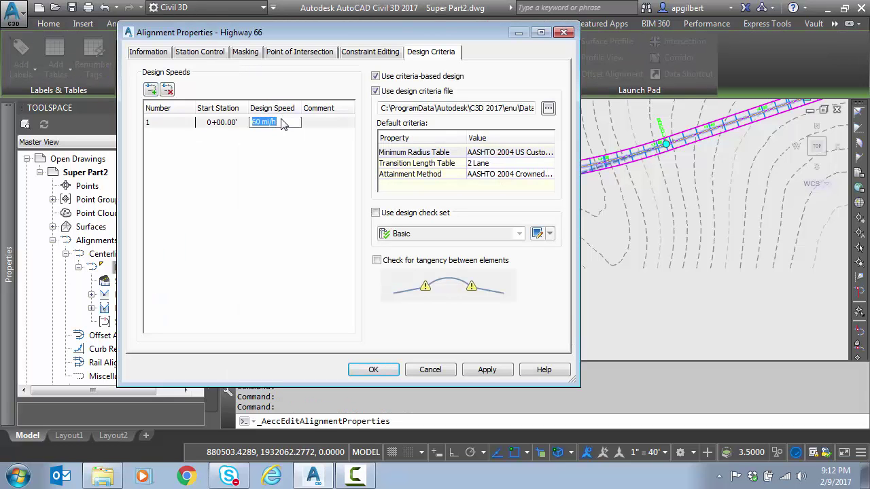
pyautogui.write('50')
pyautogui.click(373, 370)
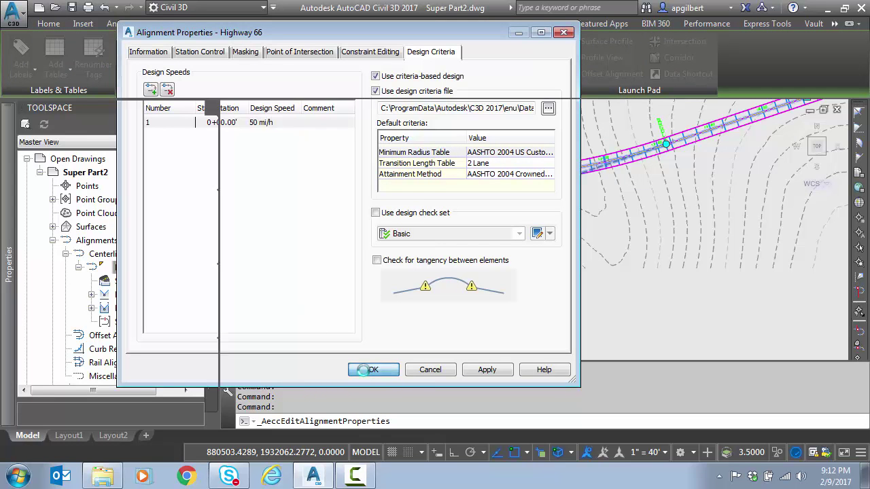
# Examine the transition formulas of the AASHTO 2004 Crowned Roadway superelevation attainment method in the Highway 66 alignment's design criteria file.
pyautogui.press('Escape')
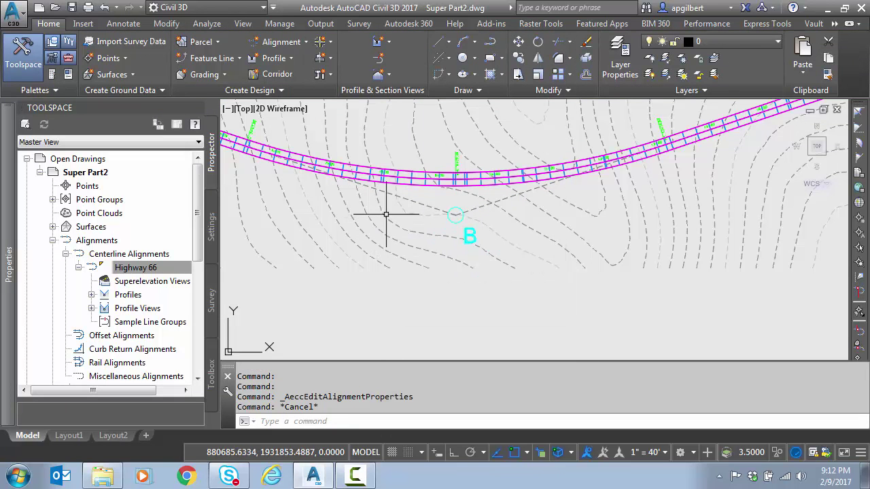
pyautogui.click(424, 206)
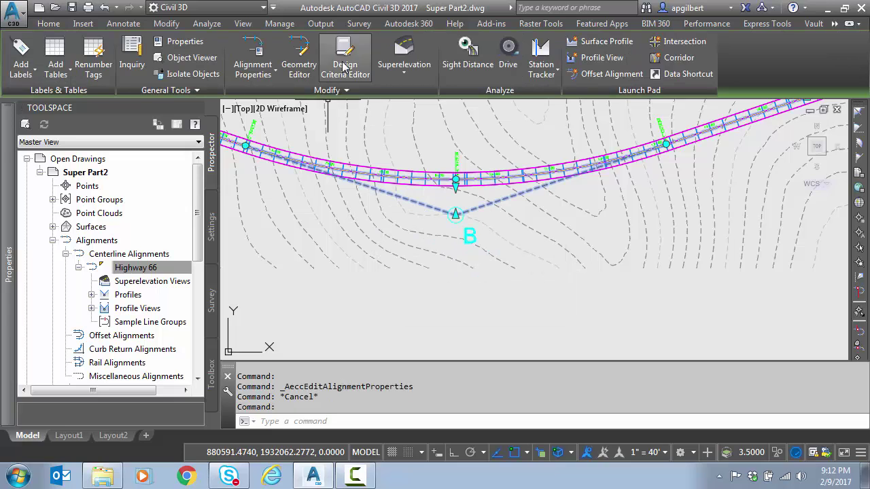
pyautogui.click(346, 58)
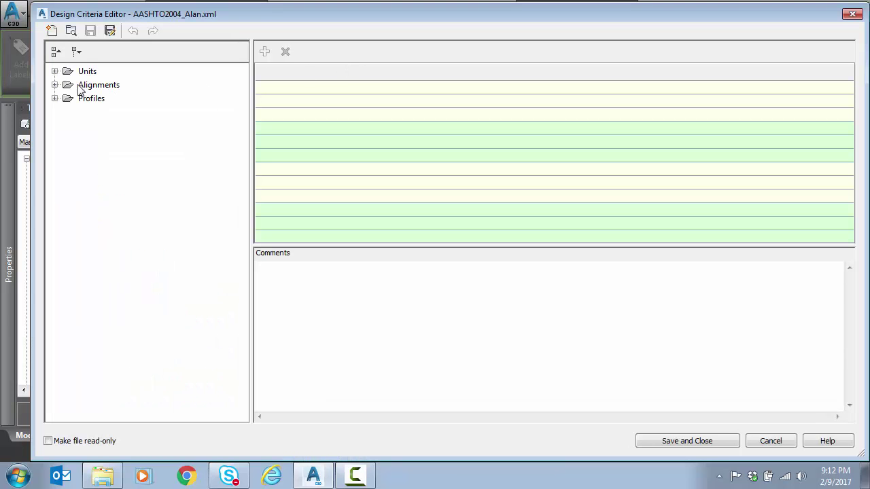
pyautogui.click(55, 85)
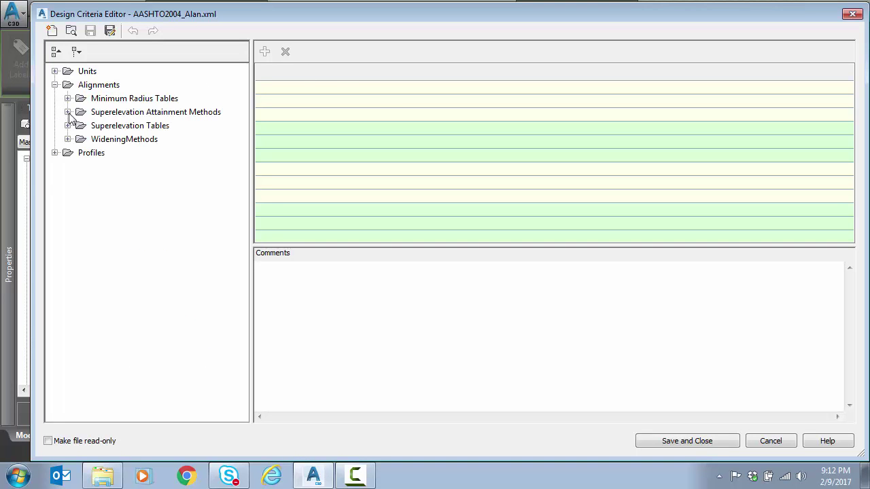
pyautogui.click(68, 113)
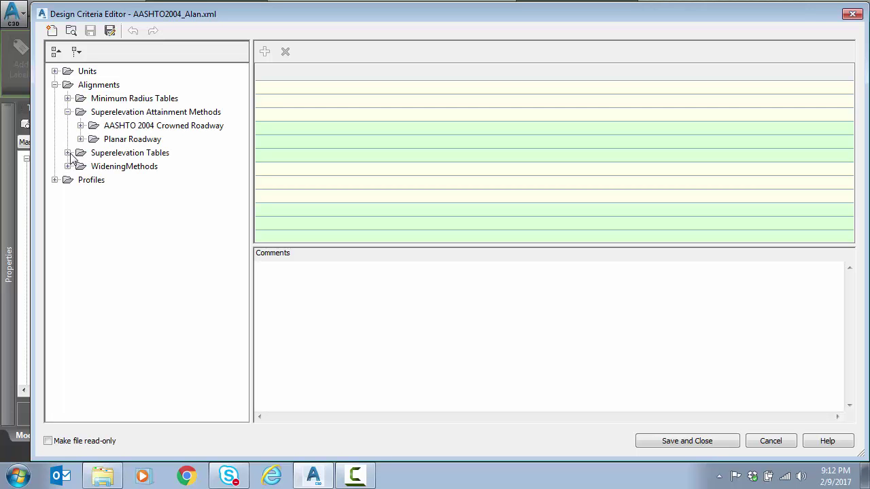
pyautogui.click(149, 113)
pyautogui.click(80, 126)
pyautogui.click(134, 140)
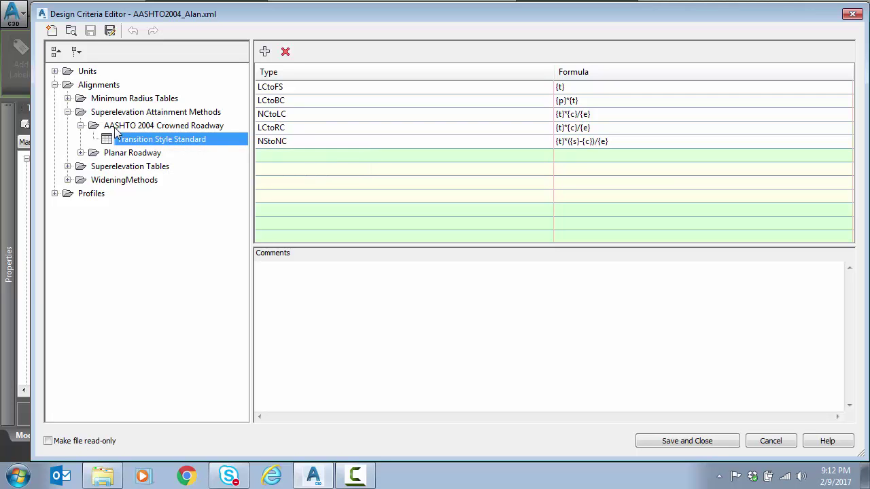
pyautogui.click(81, 126)
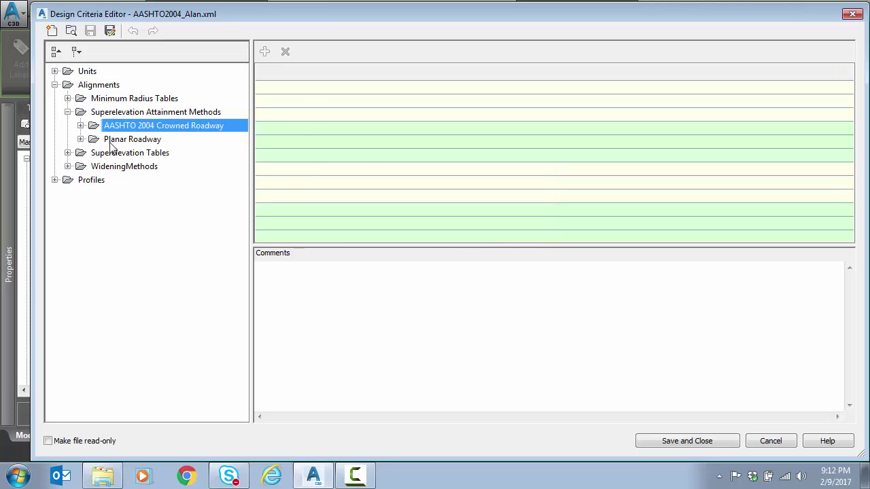
# Check the eMax 6% superelevation rates for design speed 50 at radii 1160 and 1280, then close the criteria editor without saving.
pyautogui.click(68, 153)
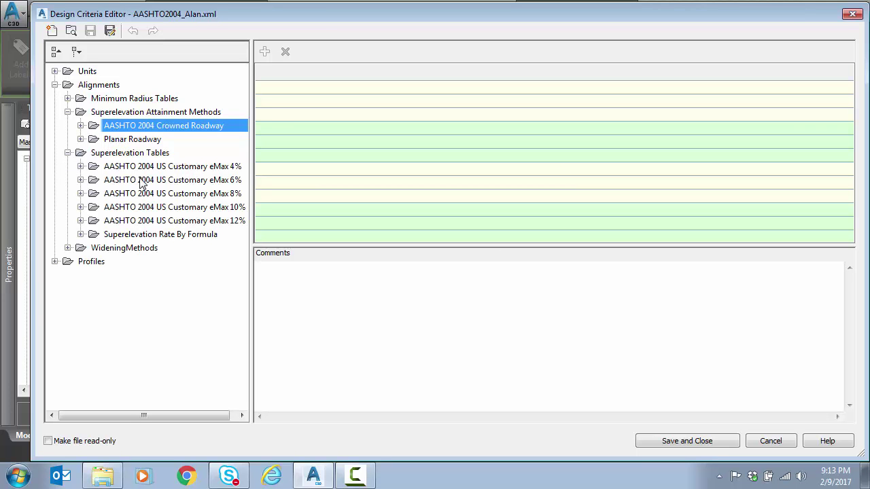
pyautogui.click(164, 180)
pyautogui.click(81, 180)
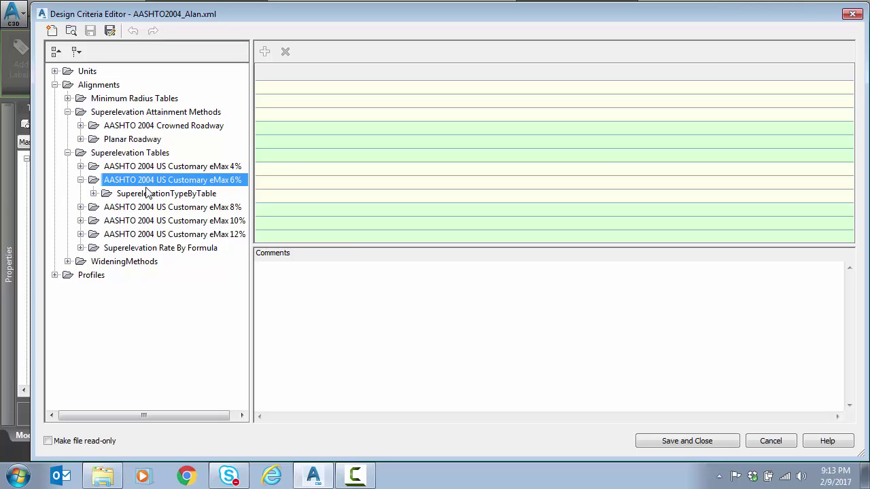
pyautogui.click(94, 195)
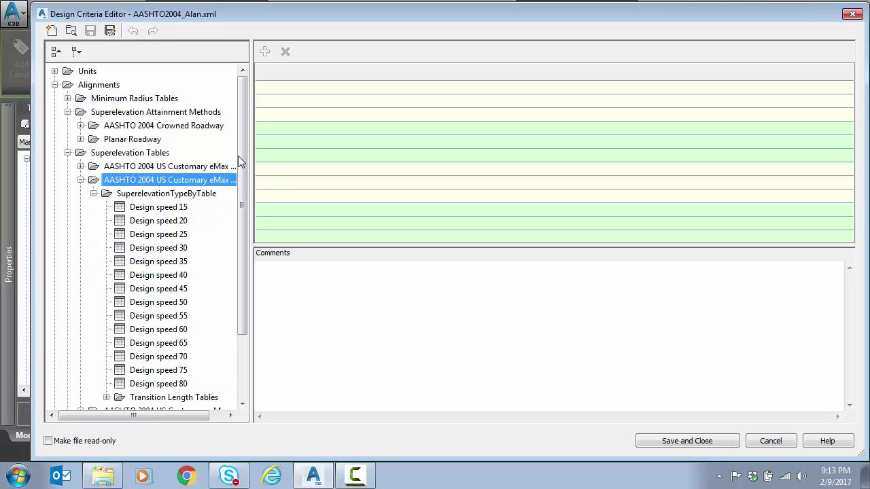
pyautogui.scroll(-1, 241, 162)
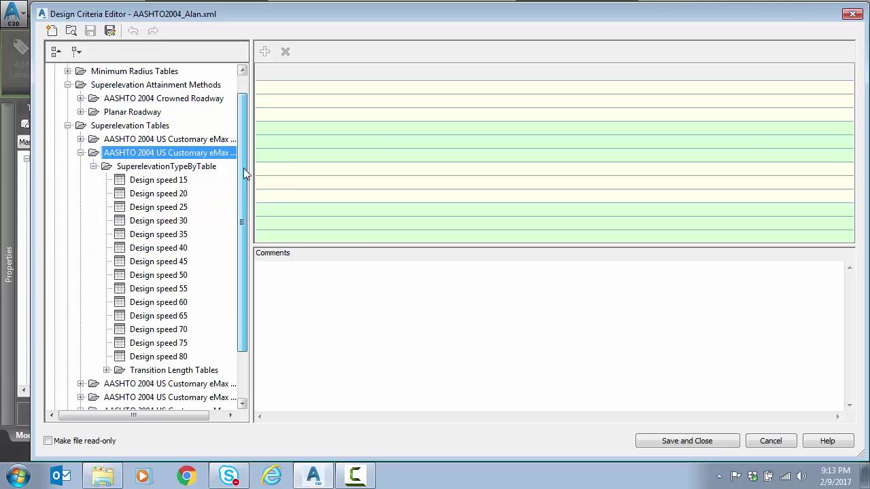
pyautogui.click(158, 277)
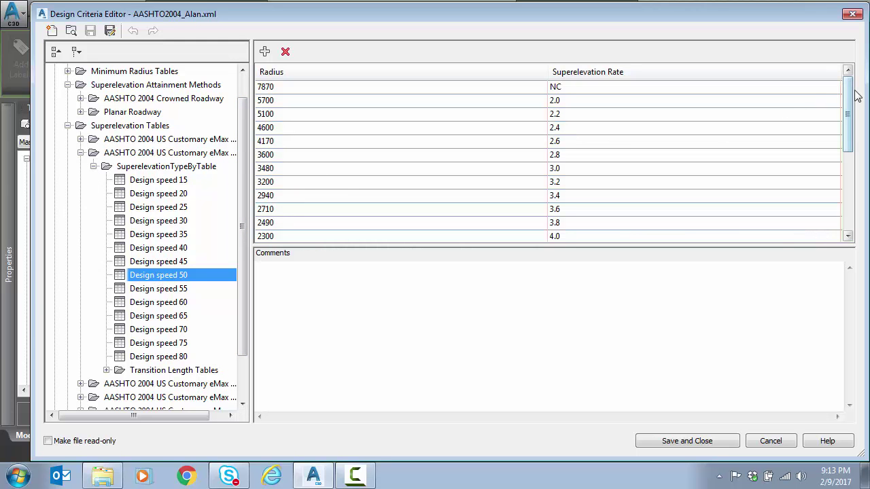
pyautogui.moveTo(849, 99); pyautogui.dragTo(842, 161)
pyautogui.click(291, 224)
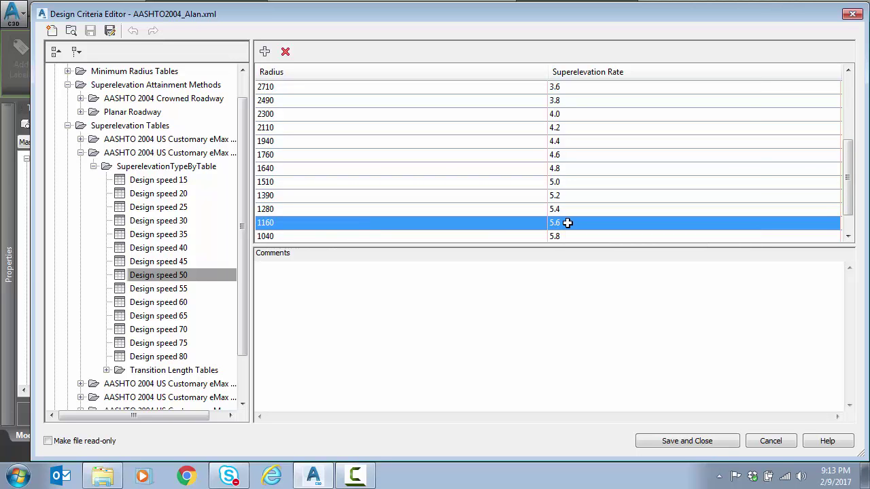
pyautogui.click(285, 211)
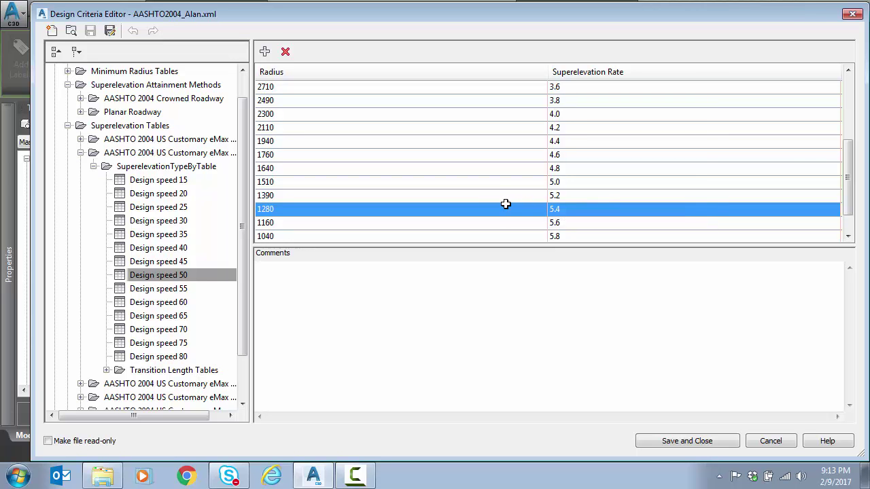
pyautogui.click(771, 443)
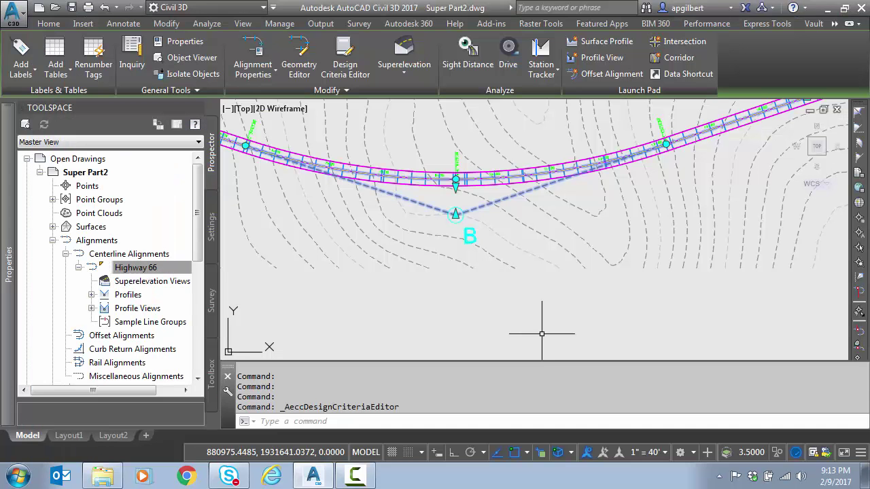
# Calculate Highway 66's superelevation as an undivided crowned roadway, using eMax 6%, 2 Lane transition lengths and AASHTO 2004 Crowned Roadway attainment.
pyautogui.click(404, 68)
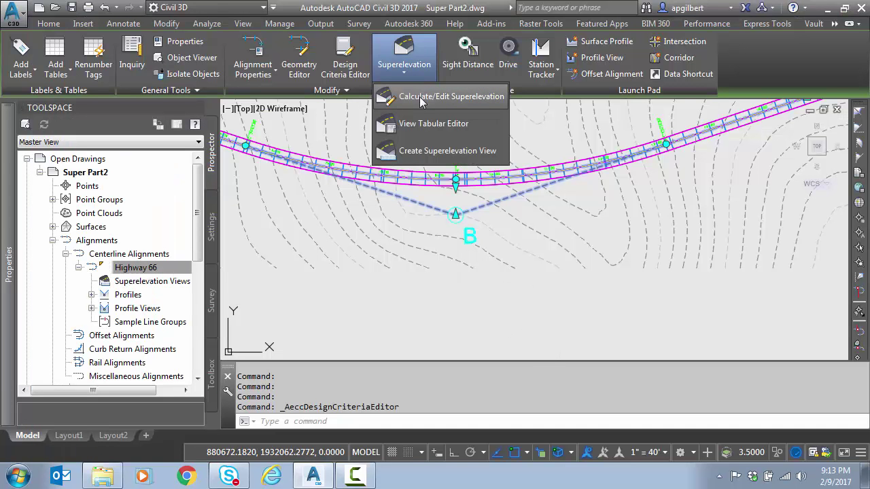
pyautogui.click(423, 98)
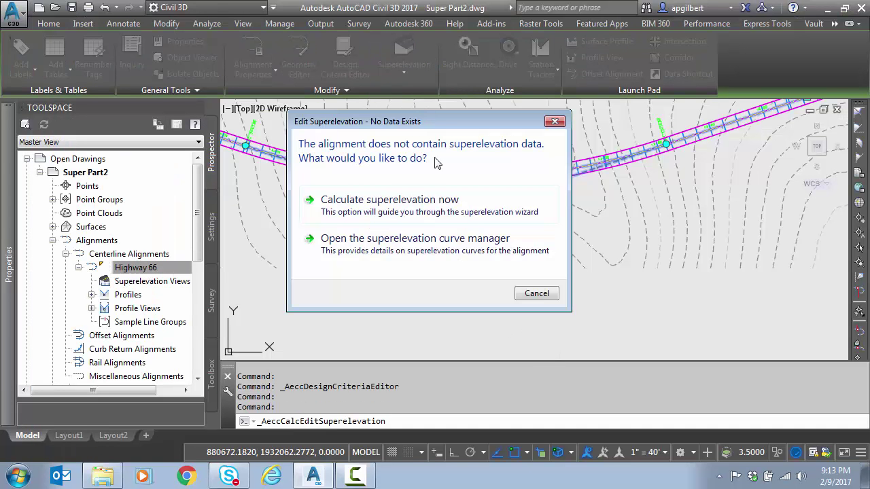
pyautogui.click(392, 204)
pyautogui.click(339, 339)
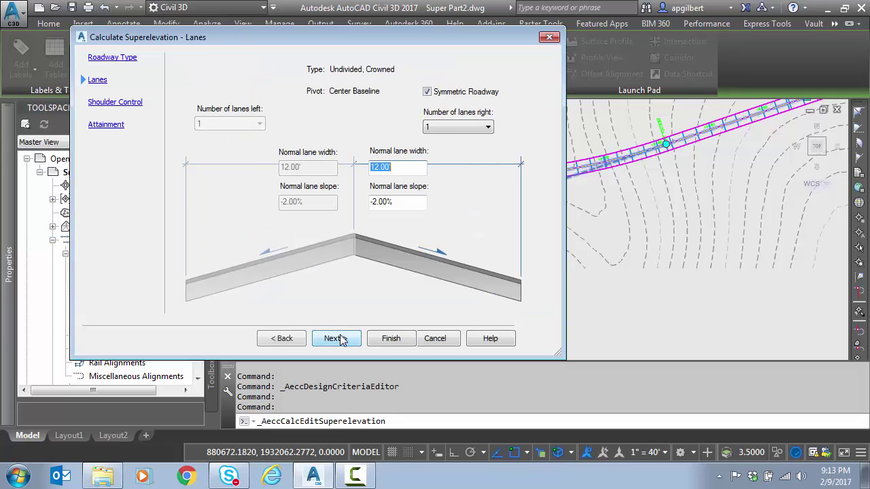
pyautogui.click(341, 340)
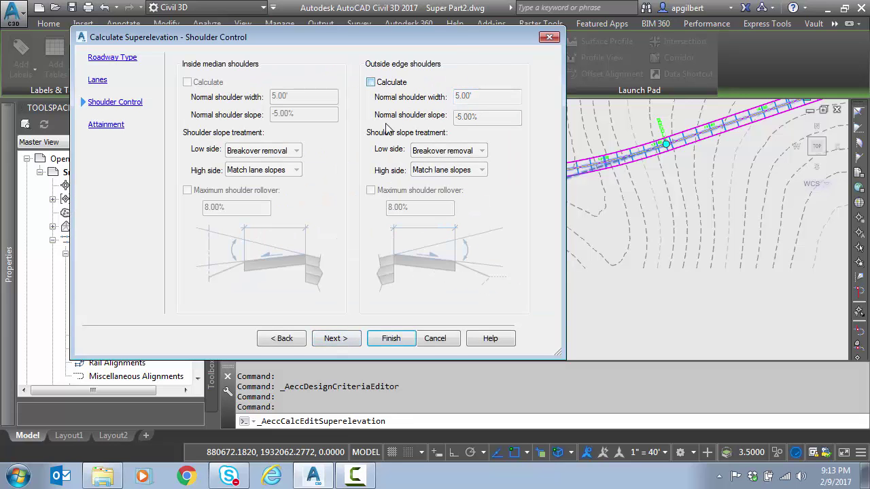
pyautogui.click(336, 339)
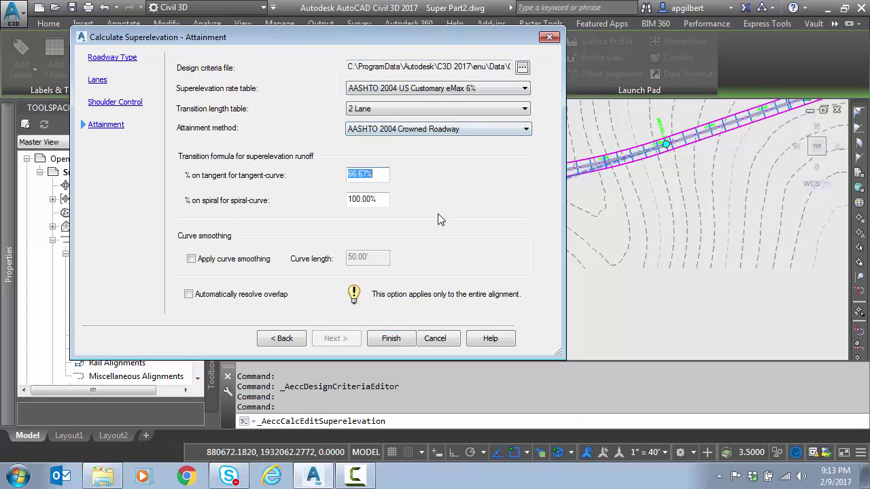
pyautogui.click(390, 338)
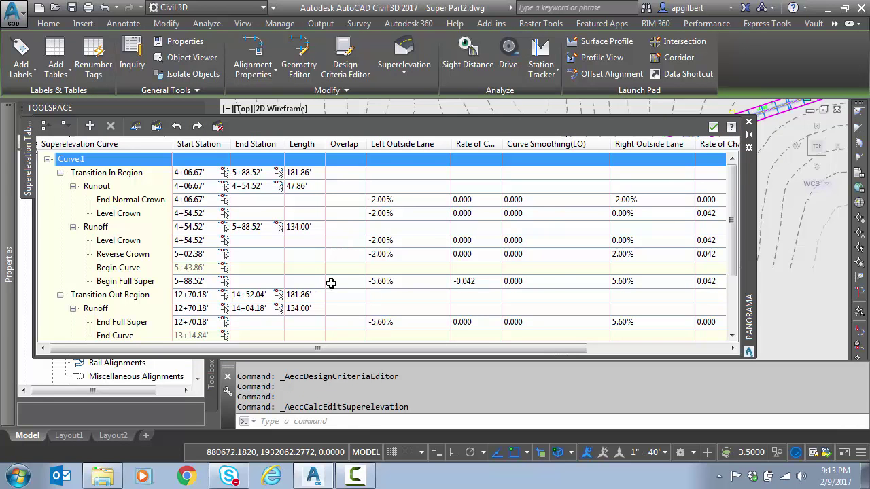
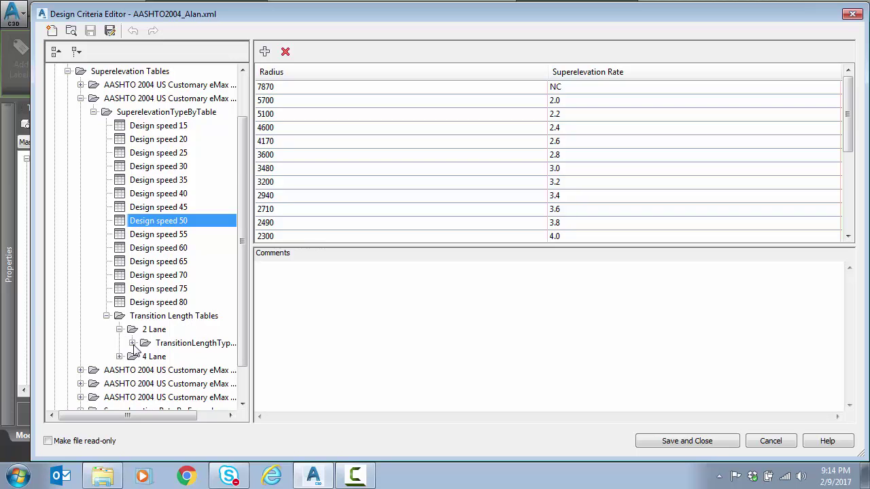
# Check the 2 Lane transition lengths for design speed 50 at radii 1160 and 1280, then close the criteria editor without saving.
pyautogui.click(133, 344)
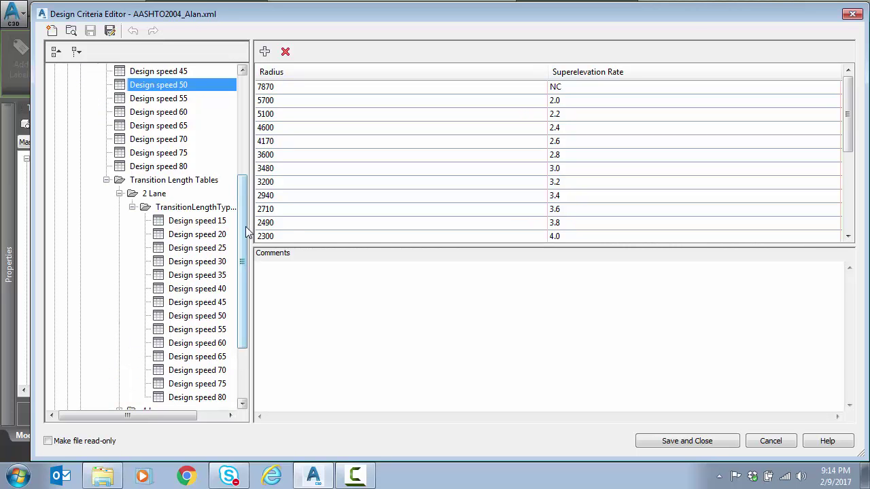
pyautogui.scroll(-1, 252, 245)
pyautogui.click(204, 276)
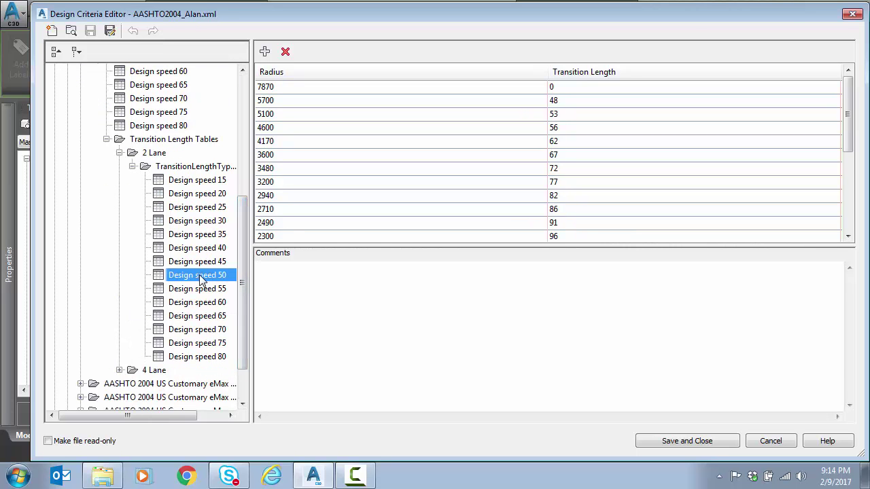
pyautogui.moveTo(849, 111); pyautogui.dragTo(850, 175)
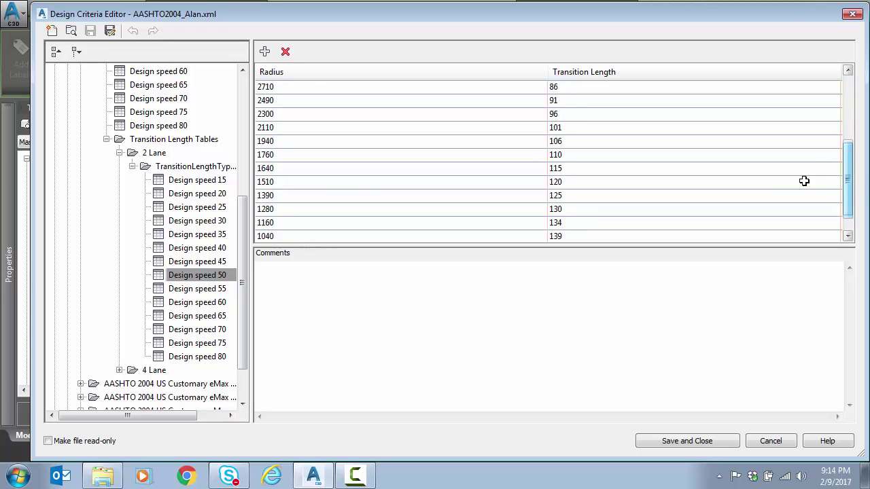
pyautogui.click(313, 223)
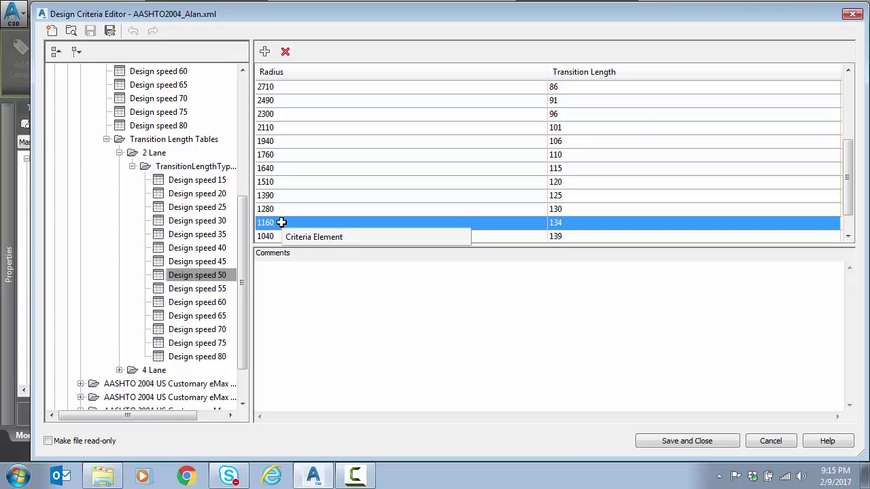
pyautogui.click(269, 209)
pyautogui.click(276, 222)
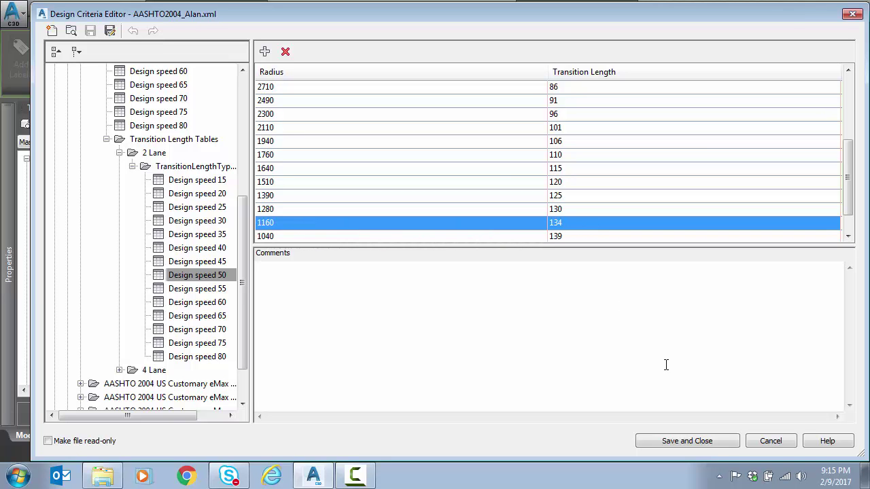
pyautogui.click(770, 441)
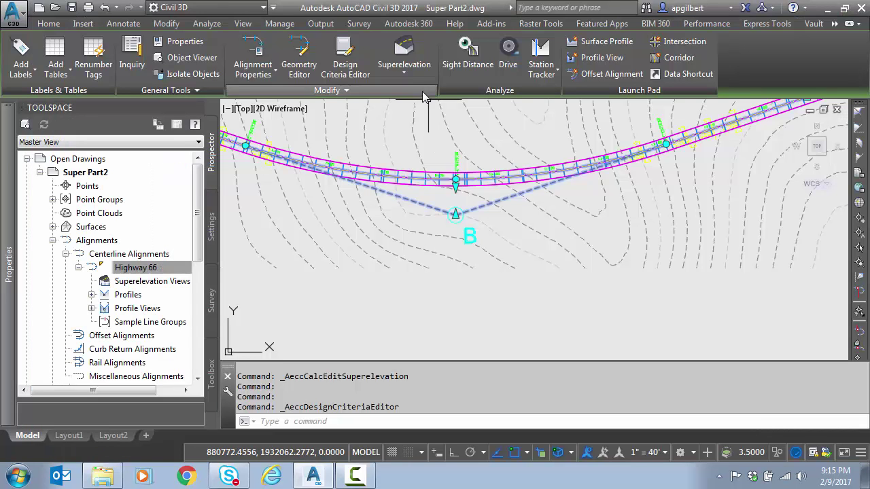
# Review Curve.1's transition-in runoff length and critical stations in the superelevation tabular editor, then close the table.
pyautogui.click(405, 69)
pyautogui.click(407, 120)
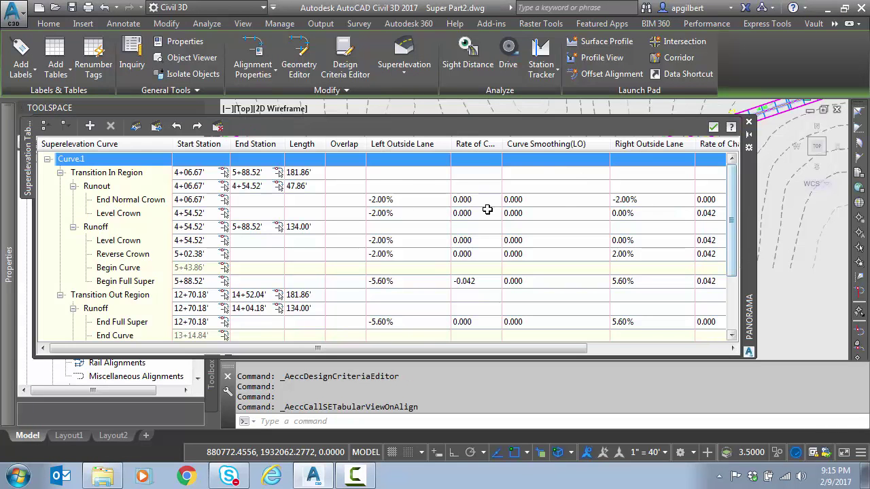
pyautogui.doubleClick(306, 227)
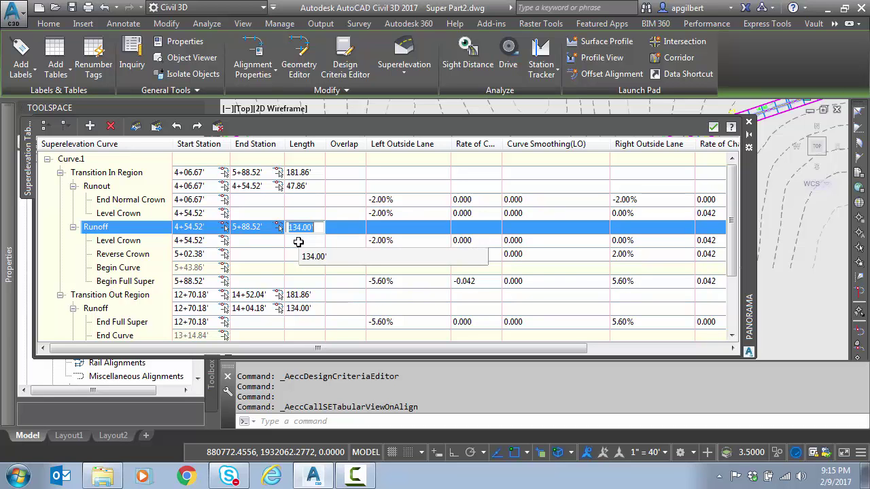
pyautogui.click(298, 242)
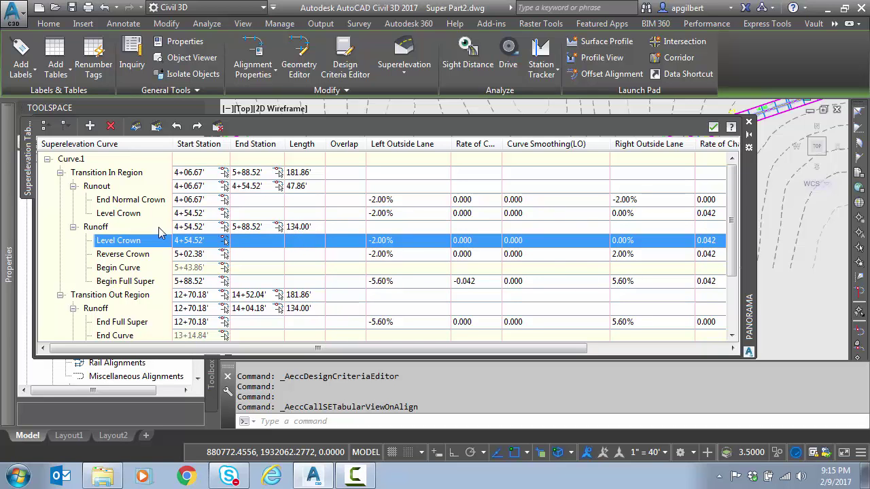
pyautogui.click(112, 229)
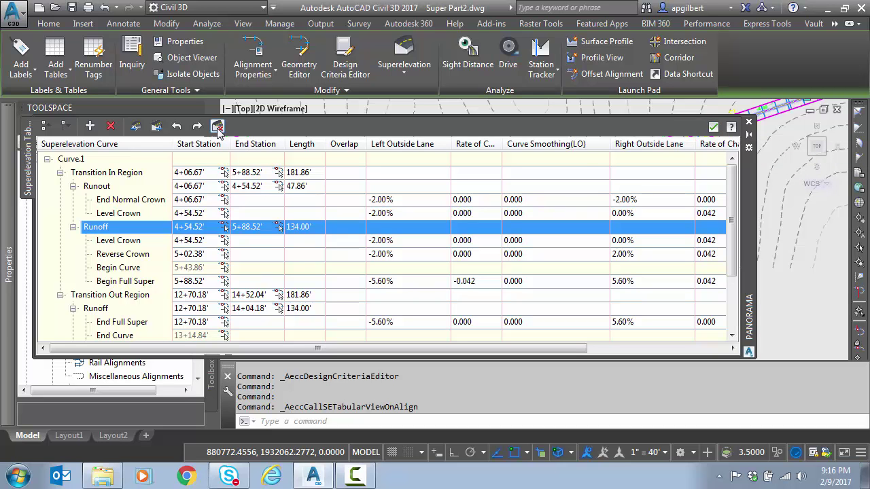
pyautogui.click(218, 128)
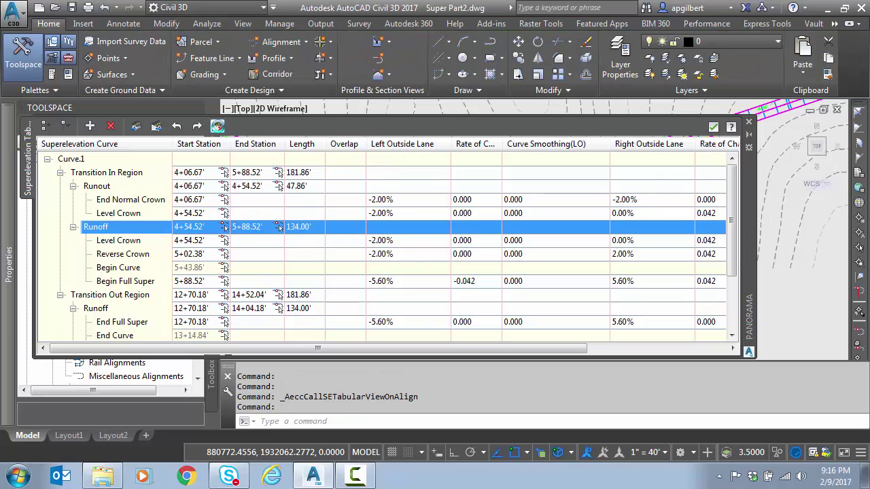
pyautogui.click(713, 127)
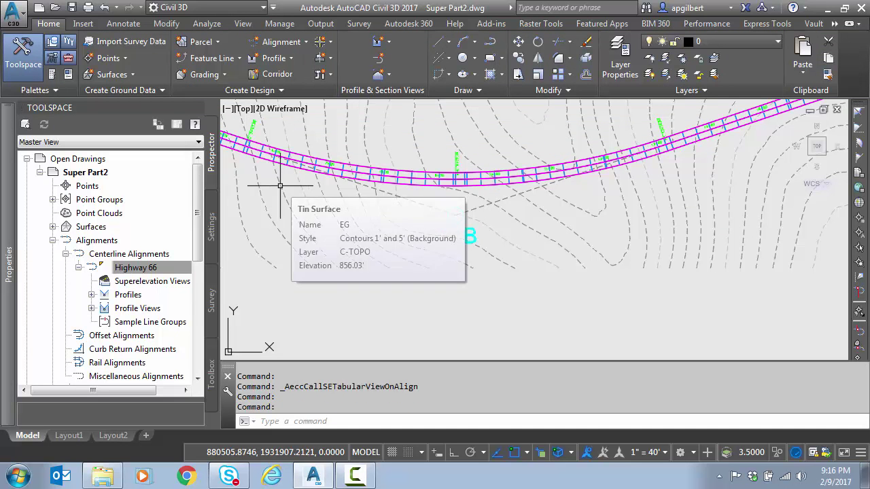
# Set the superelevation Radius Lookup Method in the drawing's alignment feature settings to Interpolate radius, and save the drawing.
pyautogui.click(211, 221)
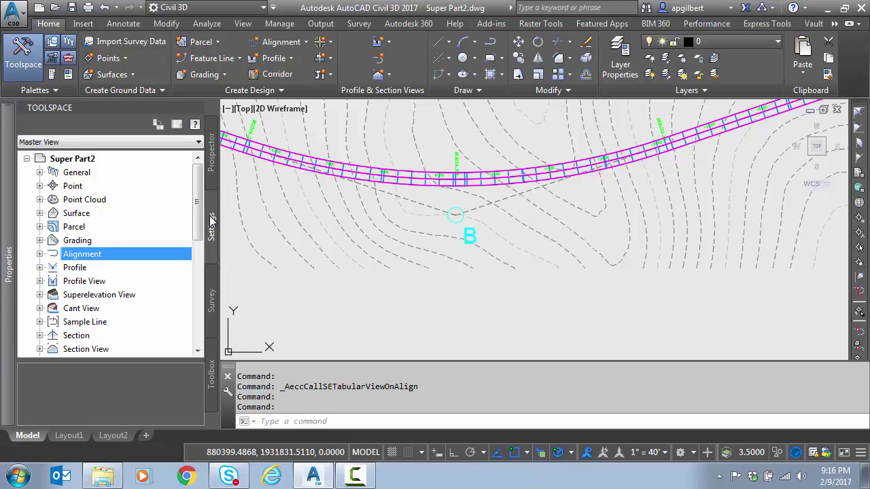
pyautogui.rightClick(103, 259)
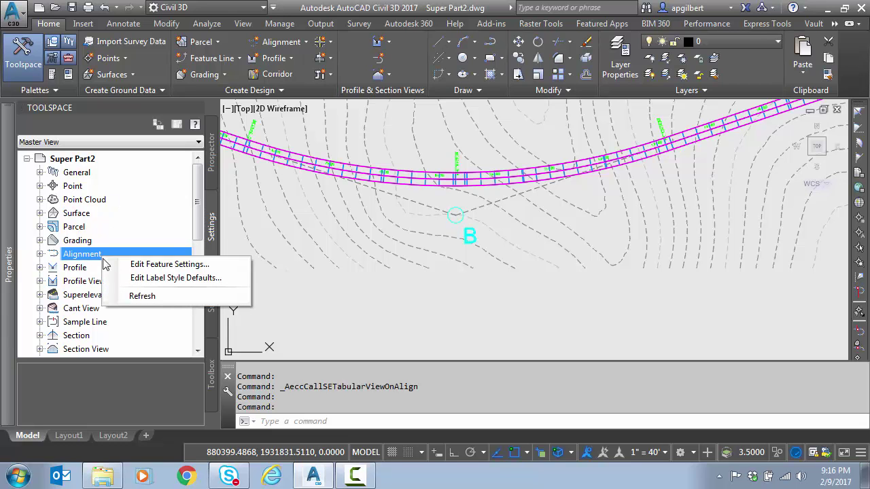
pyautogui.click(139, 265)
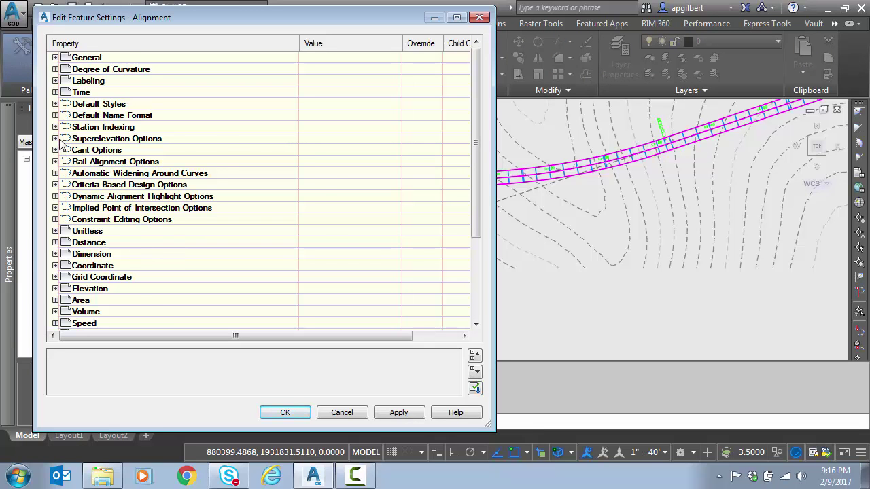
pyautogui.click(56, 138)
pyautogui.scroll(-1, 475, 116)
pyautogui.scroll(-5, 478, 115)
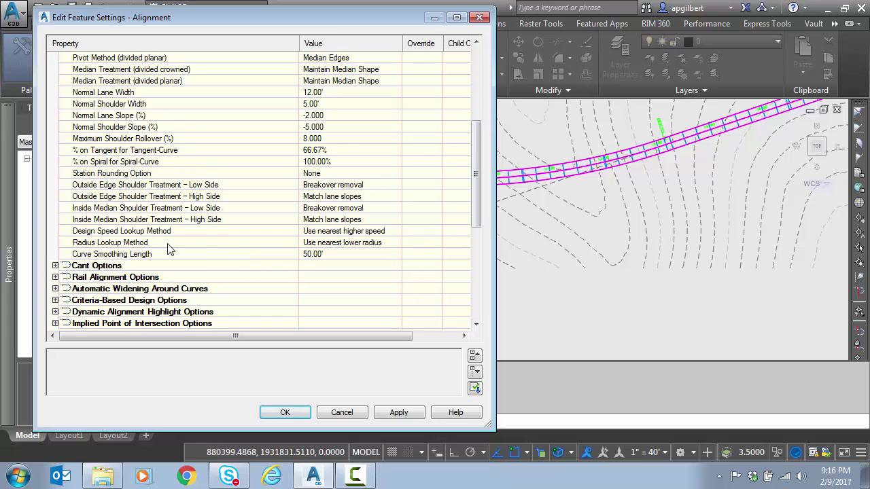
pyautogui.click(182, 245)
pyautogui.click(358, 244)
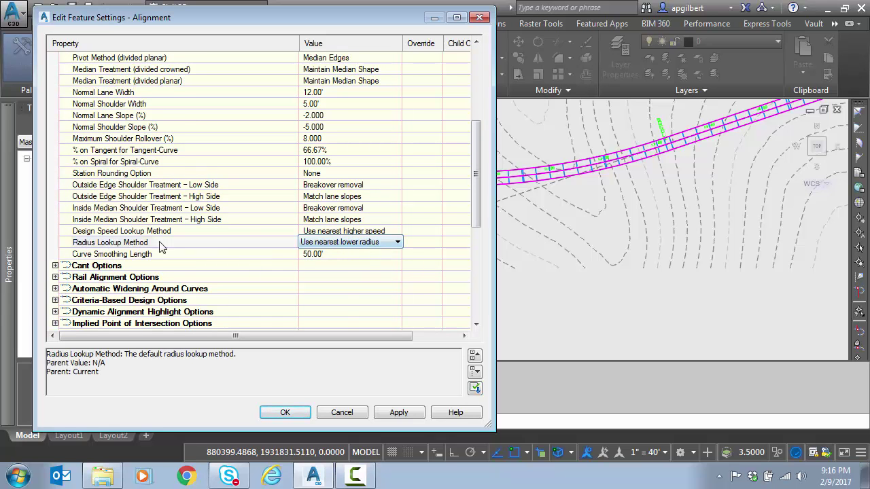
pyautogui.click(380, 245)
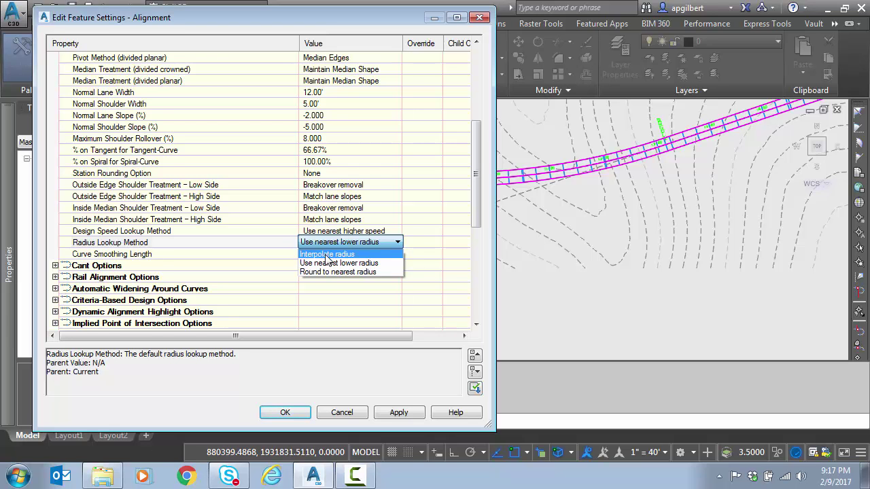
pyautogui.click(328, 254)
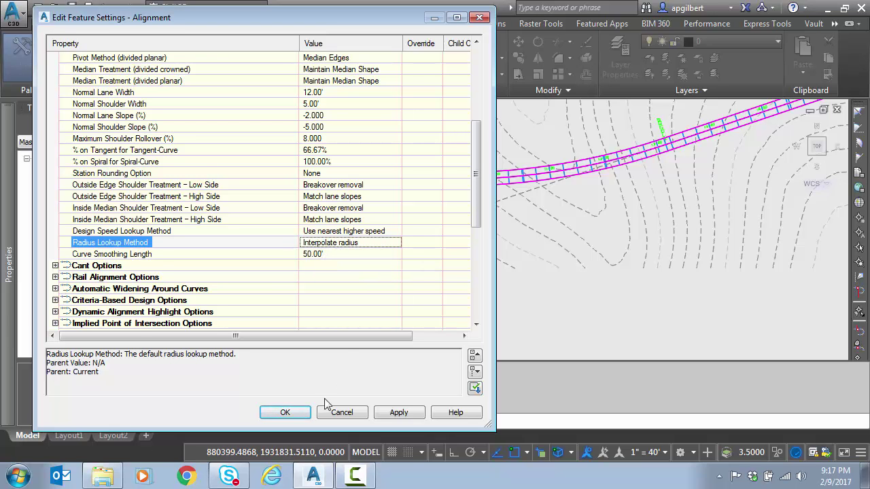
pyautogui.click(286, 412)
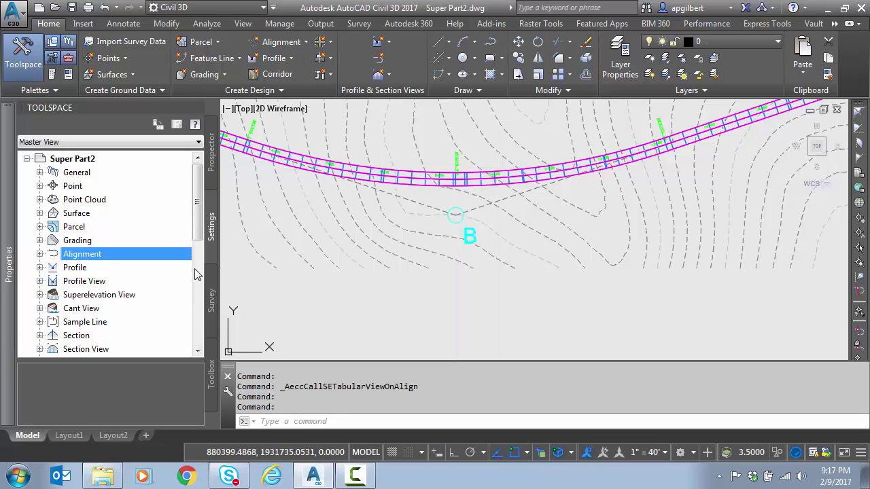
pyautogui.click(132, 255)
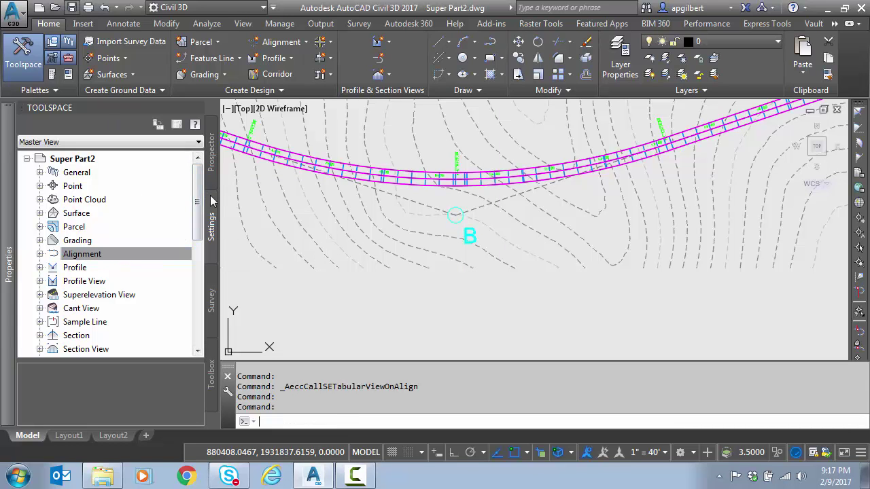
# Open the superelevation calculation for Highway 66, accepting the undivided crowned roadway, Center Baseline pivot and symmetric 12' lanes at -2.00% slope.
pyautogui.click(212, 167)
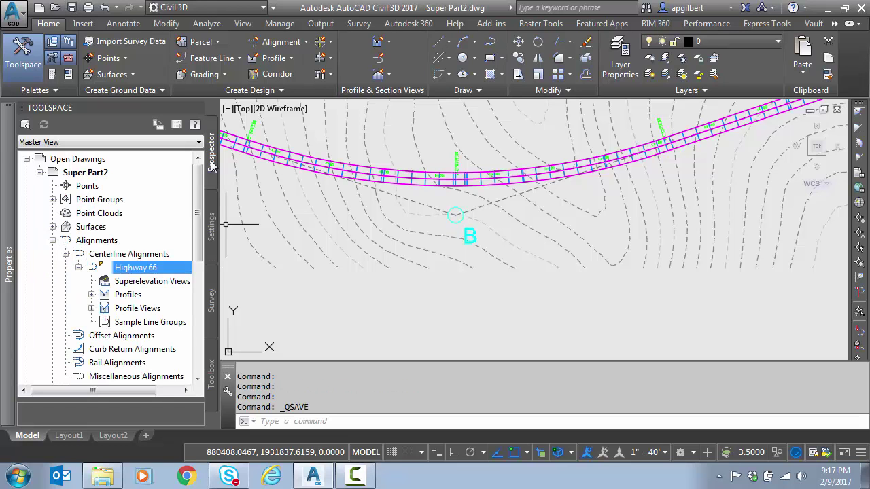
pyautogui.click(432, 207)
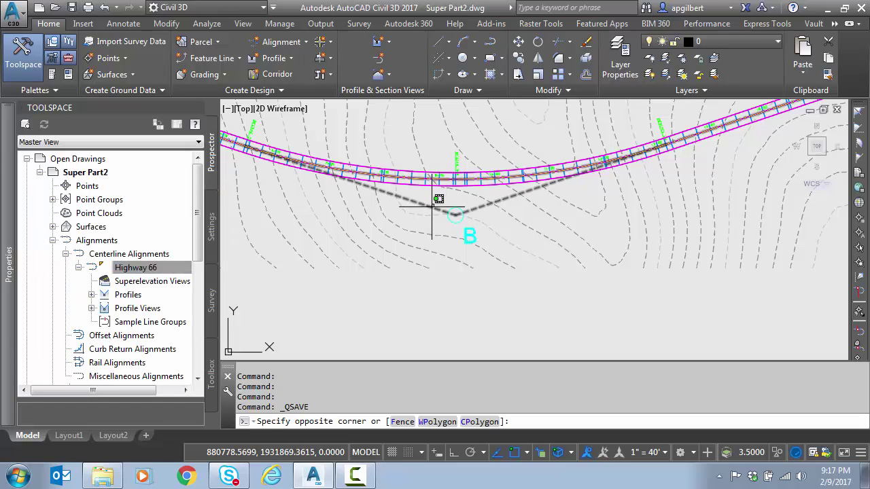
pyautogui.click(402, 149)
pyautogui.click(408, 75)
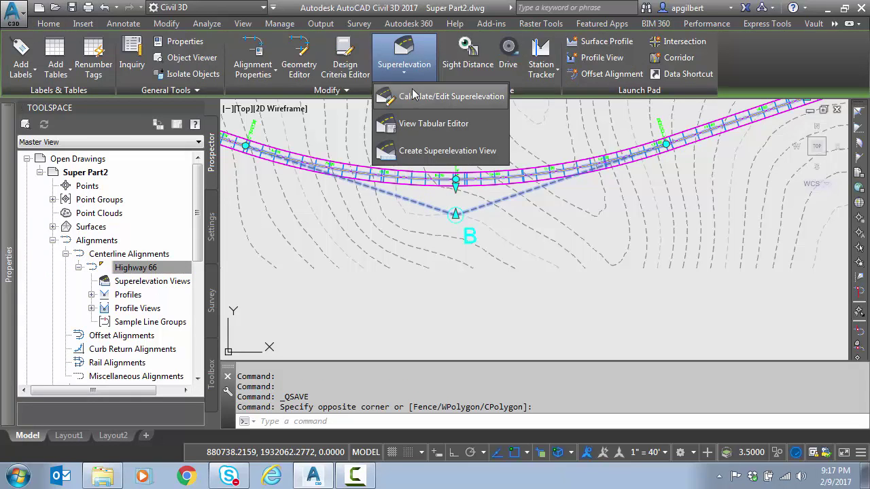
pyautogui.click(413, 95)
pyautogui.click(419, 209)
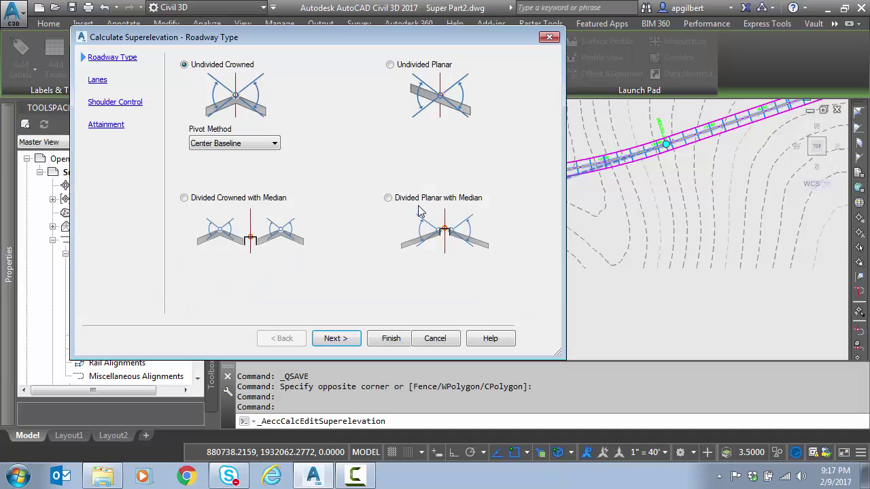
pyautogui.click(335, 338)
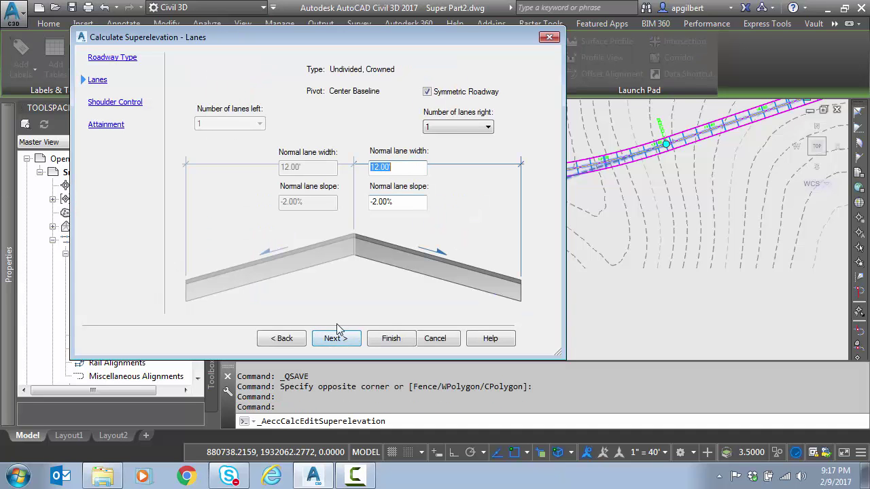
pyautogui.click(336, 340)
# Turn off the outside edge shoulder calculation and recalculate the superelevation with the existing attainment settings.
pyautogui.click(371, 82)
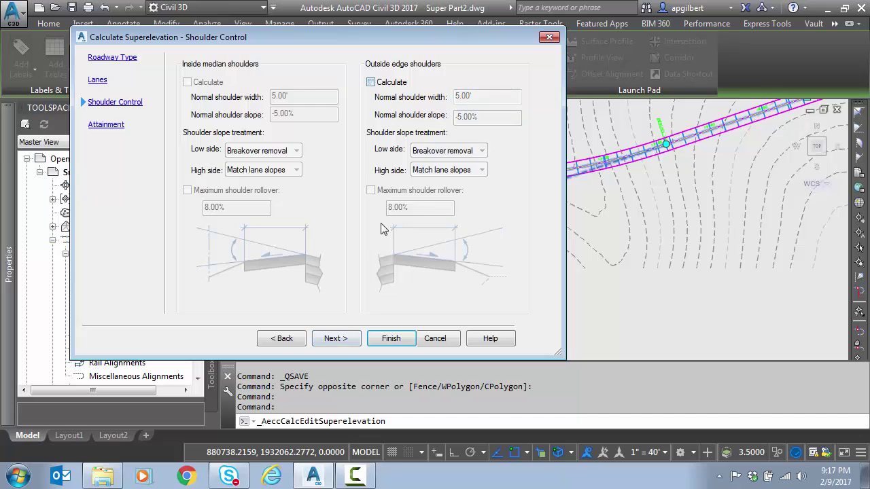
pyautogui.click(343, 340)
pyautogui.click(389, 339)
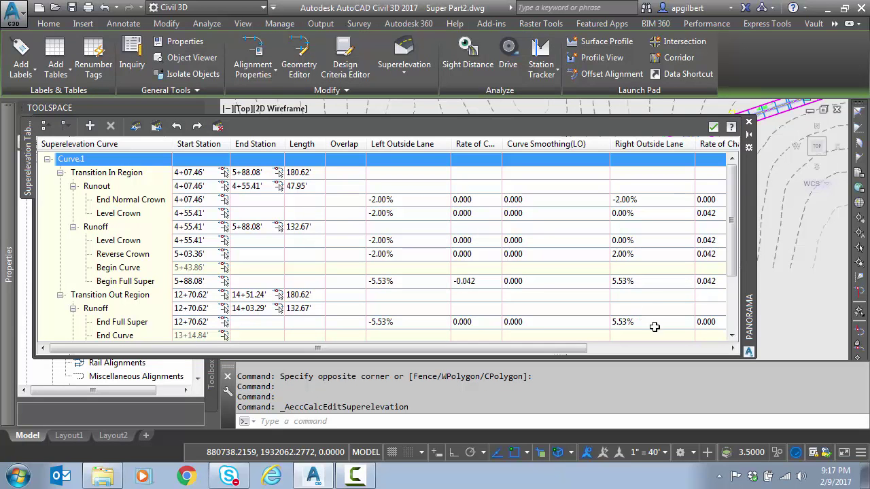
# Check Curve.1's full superelevation rate and transition-in runoff length in the tabular editor, then close the table and deselect the alignment.
pyautogui.click(638, 281)
pyautogui.click(638, 281)
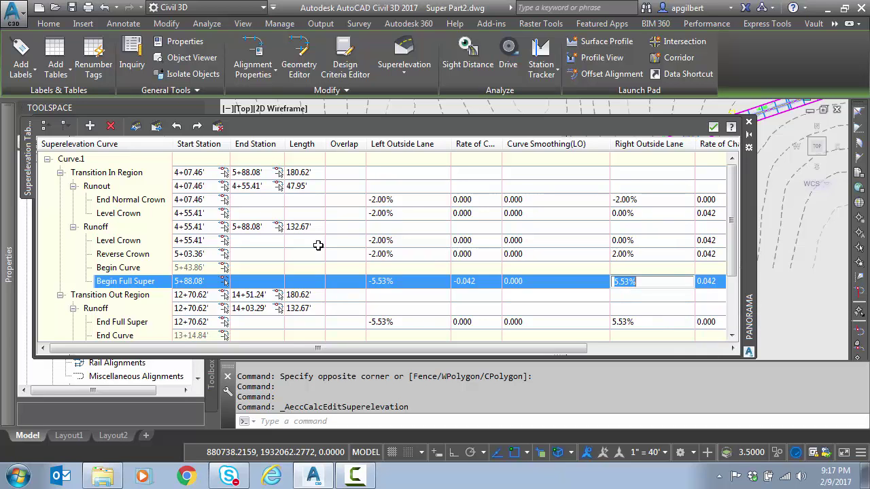
pyautogui.click(305, 227)
pyautogui.click(320, 241)
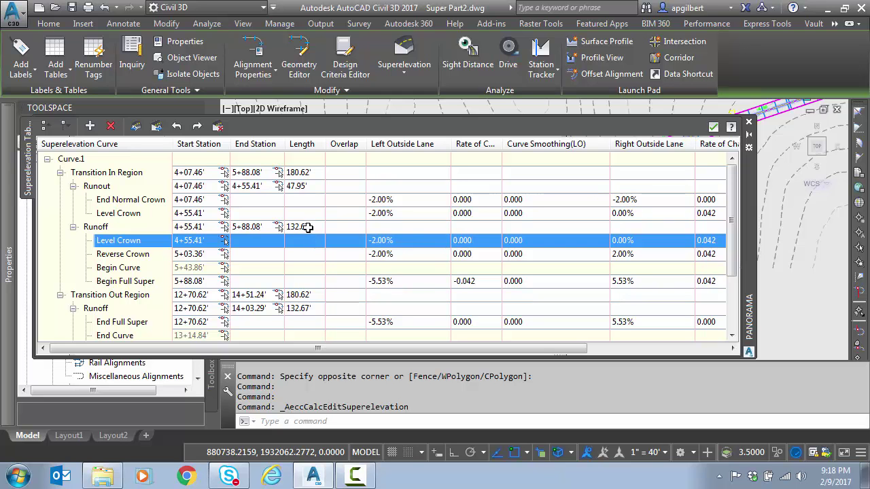
pyautogui.press('Escape')
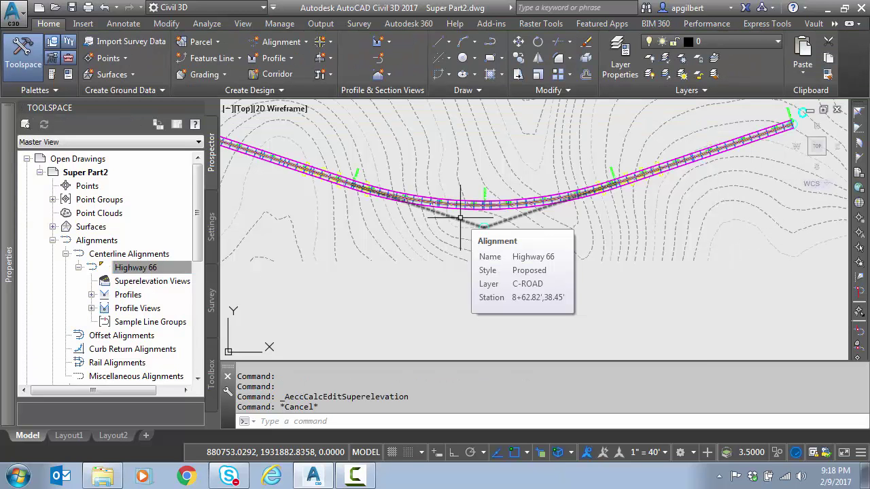